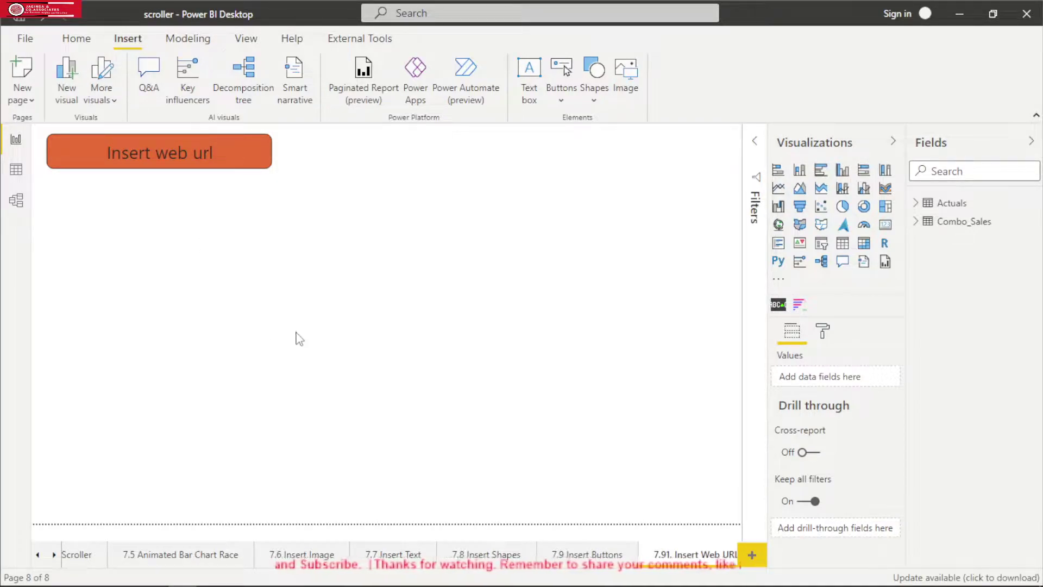
- Insert the Twitter picture "download" and the "Youtube" picture from the images folder onto the report page
left_click(633, 93)
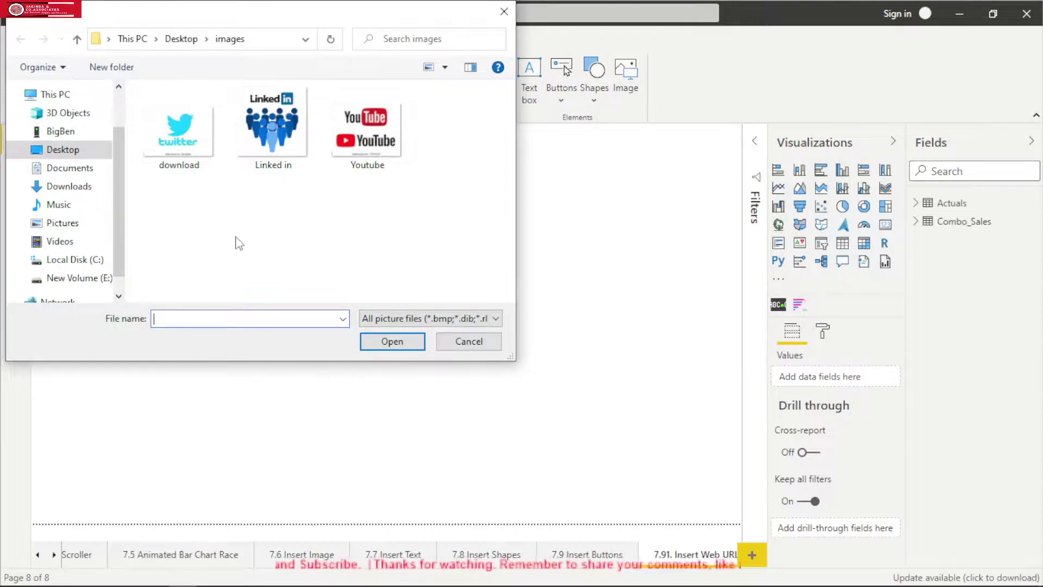
left_click(191, 151)
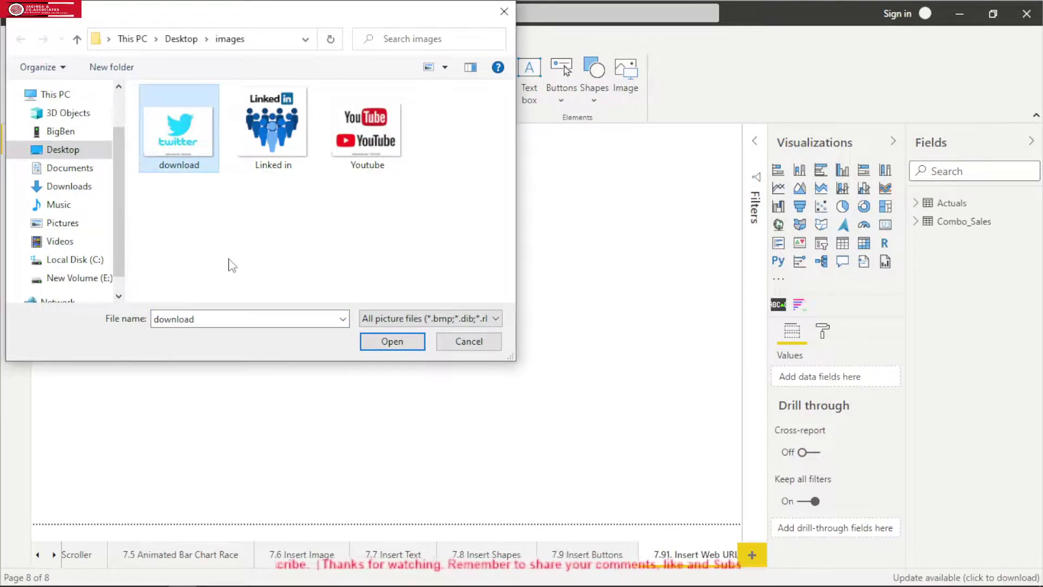
left_click(398, 347)
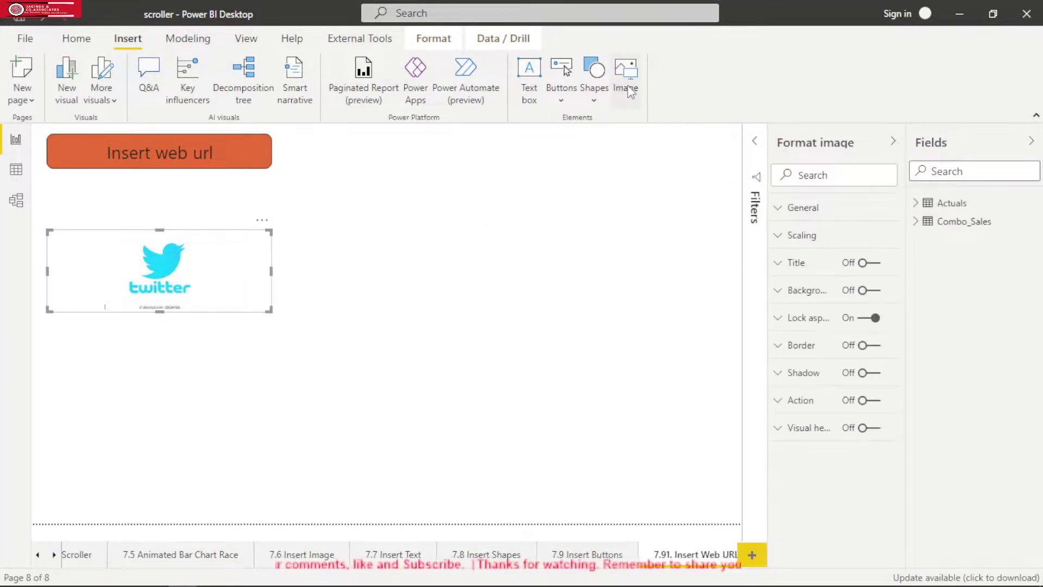
left_click(626, 101)
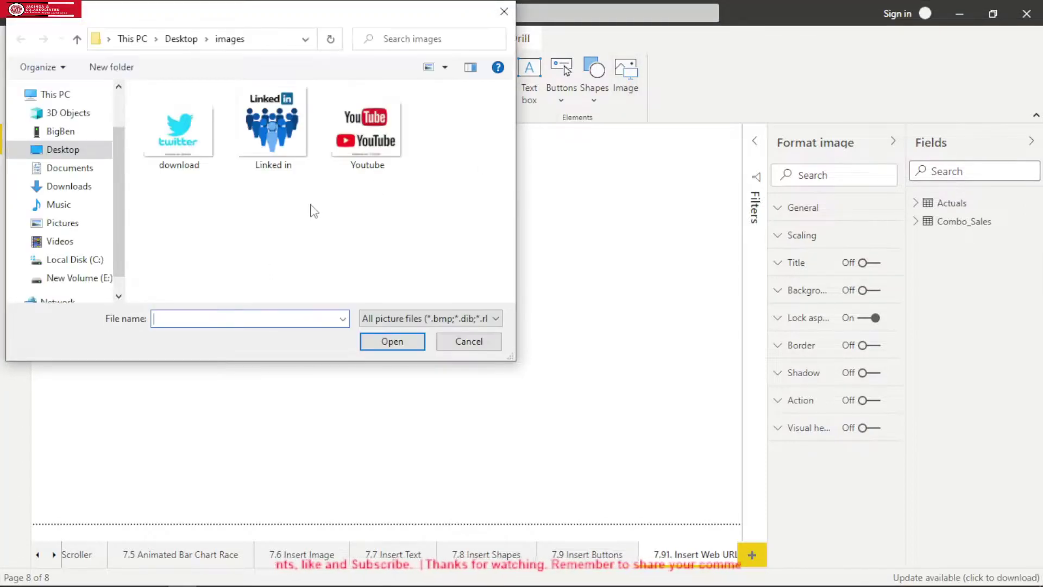
left_click(358, 156)
left_click(387, 343)
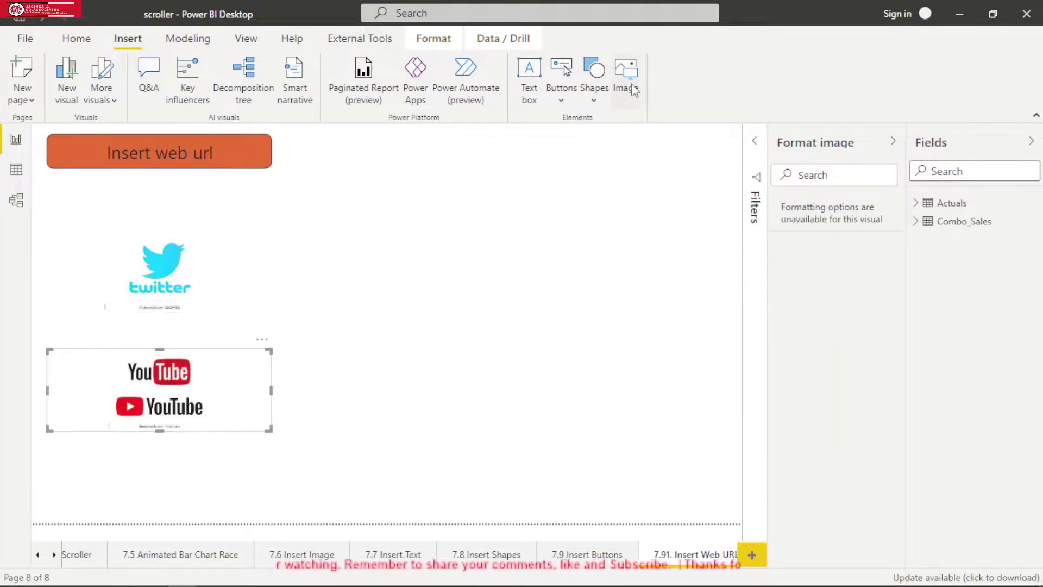
- Insert the "Linked in" picture from the images folder onto the report page
left_click(632, 93)
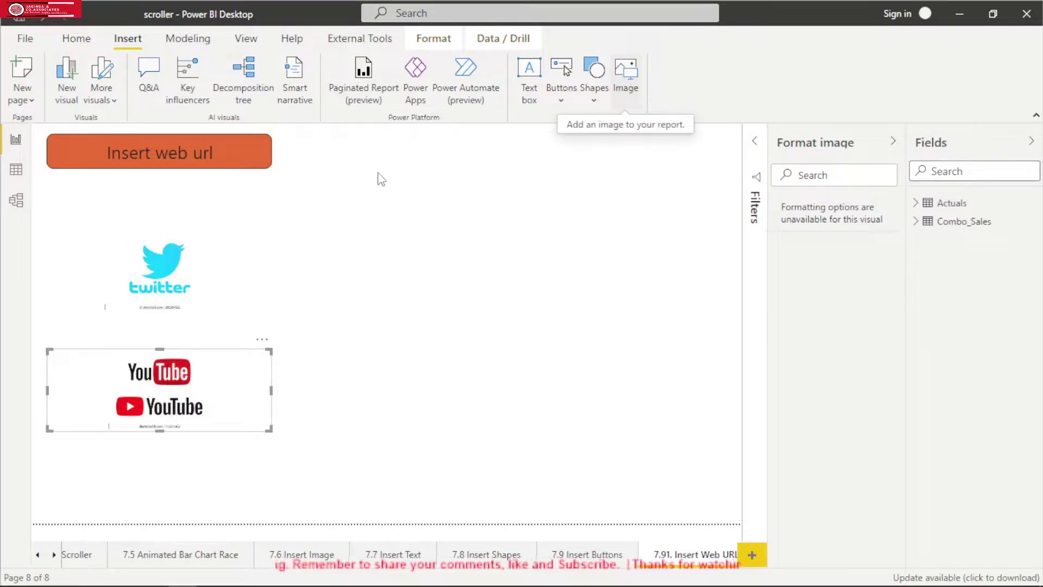
left_click(275, 155)
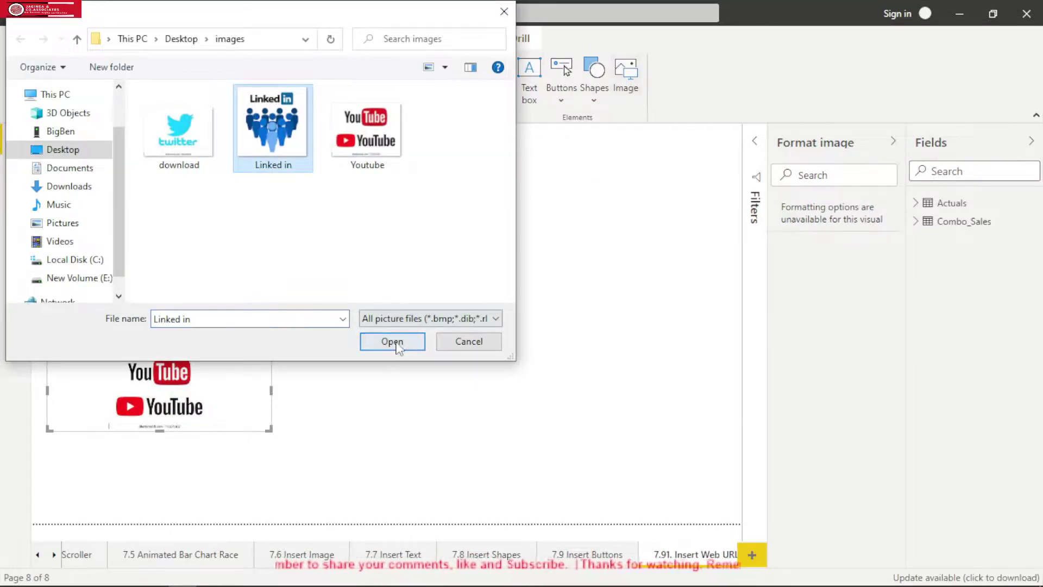
left_click(393, 335)
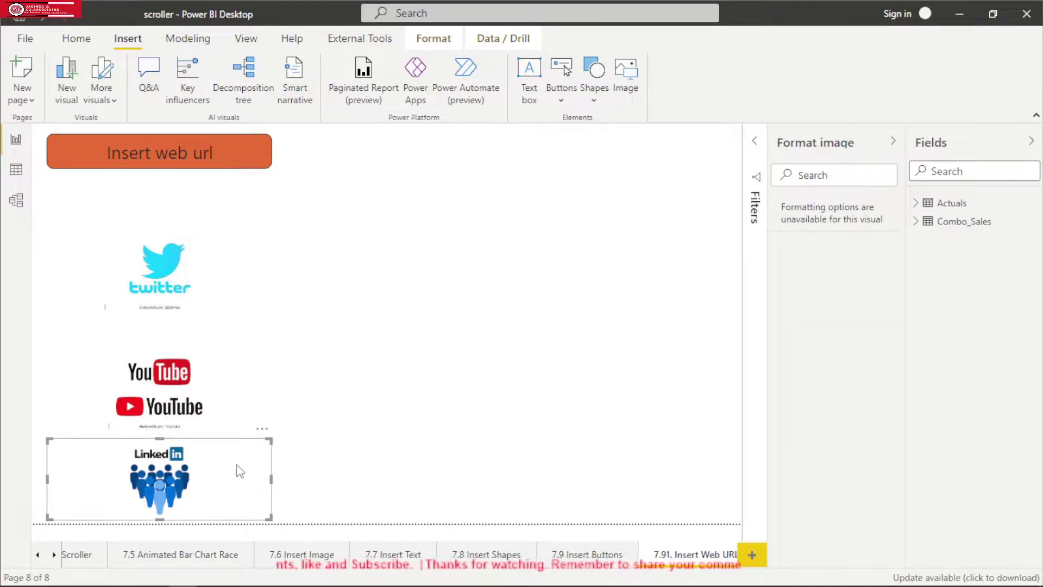
- Move the LinkedIn and YouTube images up near the "Insert web url" banner, narrowing the YouTube image to sit between the other two
left_click_drag(231, 452, 457, 274)
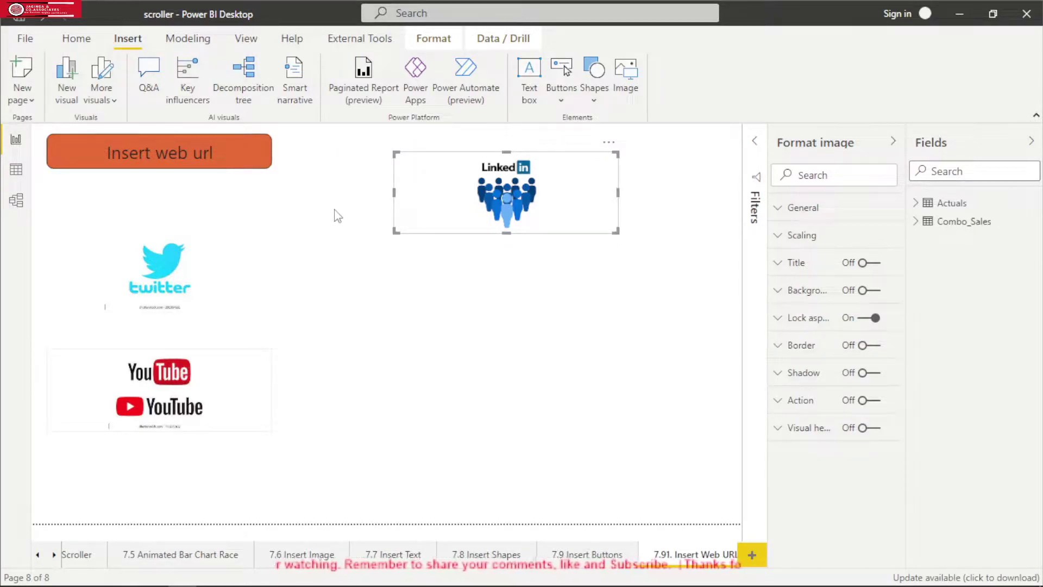
left_click_drag(220, 389, 334, 210)
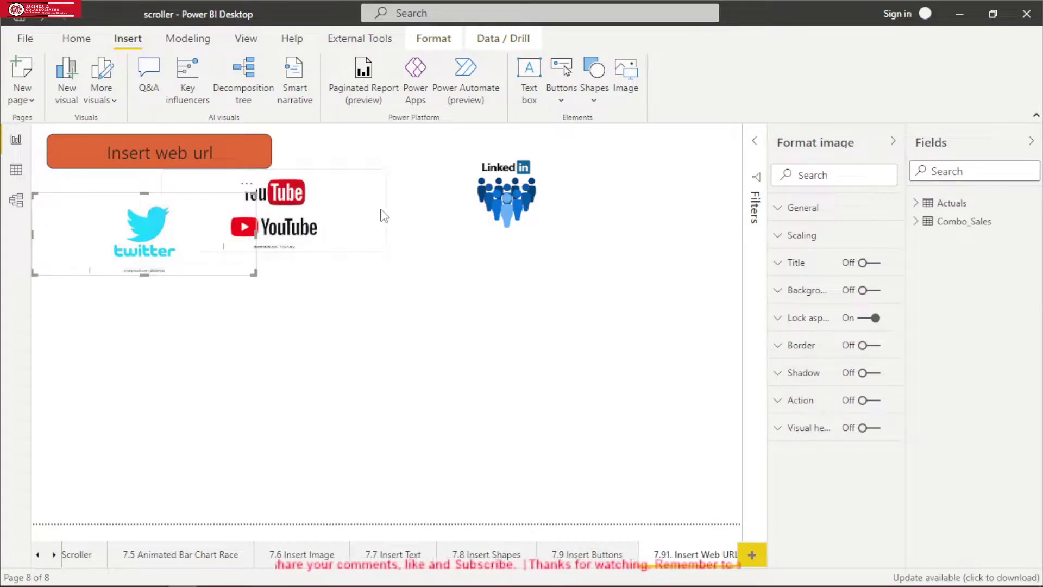
left_click(375, 231)
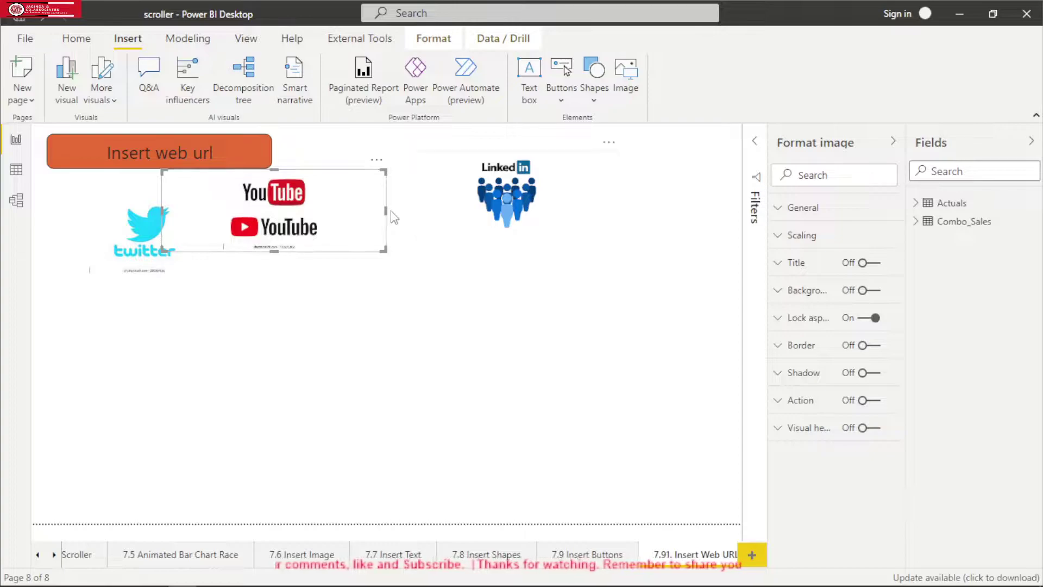
left_click_drag(385, 210, 339, 220)
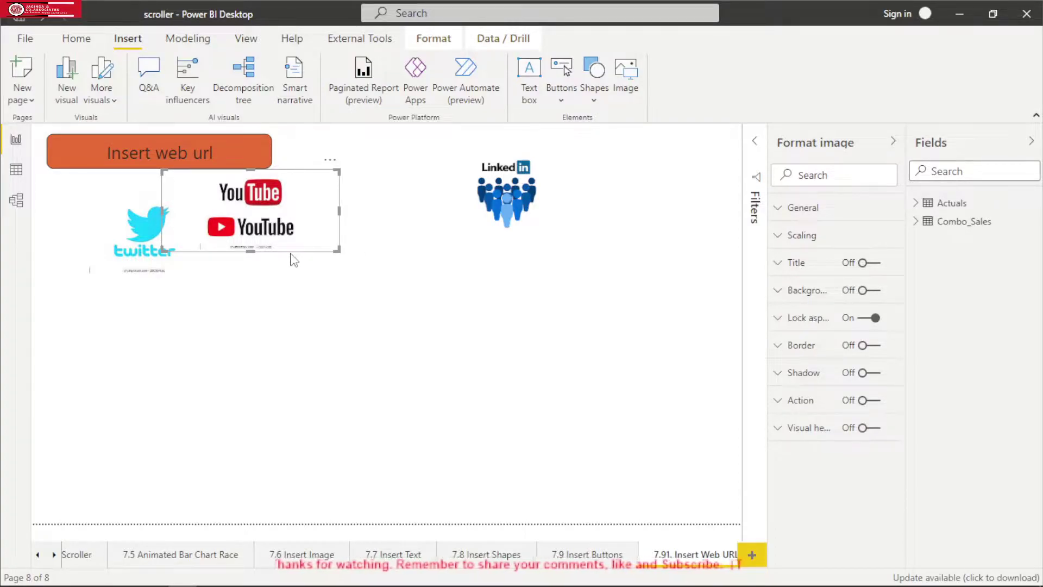
left_click_drag(326, 249, 395, 315)
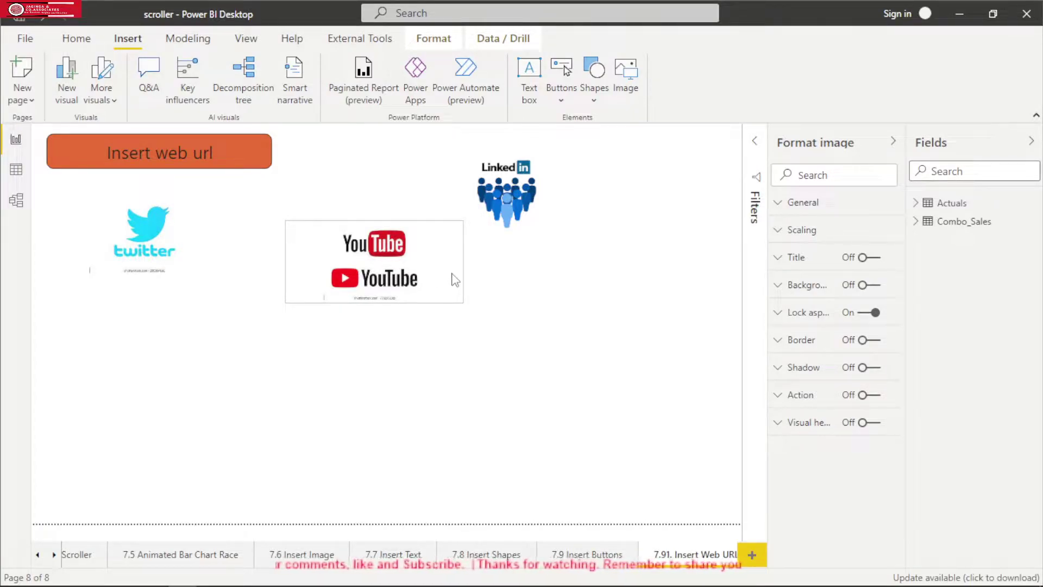
left_click_drag(457, 252, 442, 235)
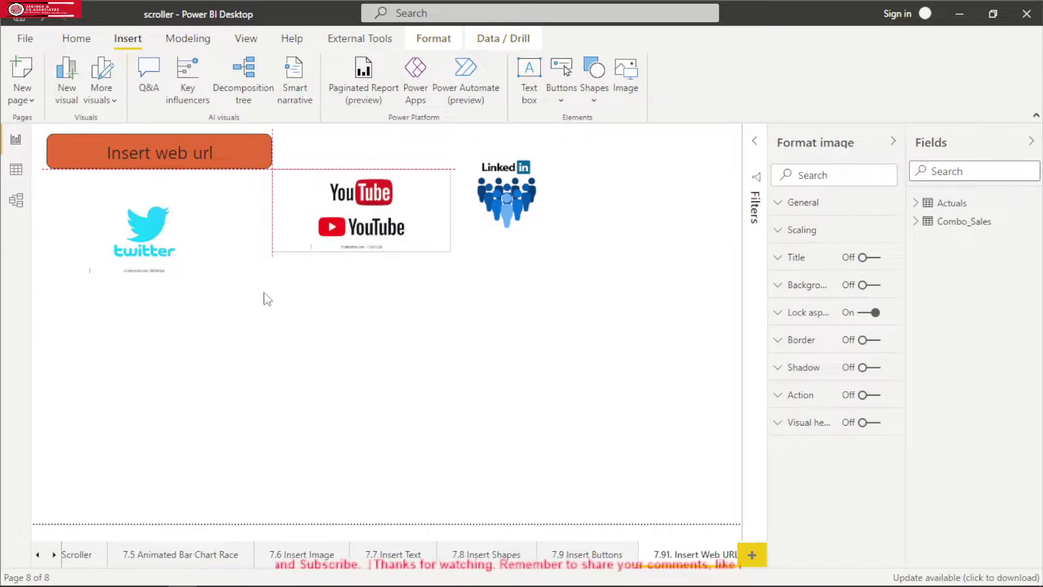
- Narrow the Twitter, LinkedIn and YouTube images and arrange them in a row beneath the "Insert web url" banner
left_click(222, 254)
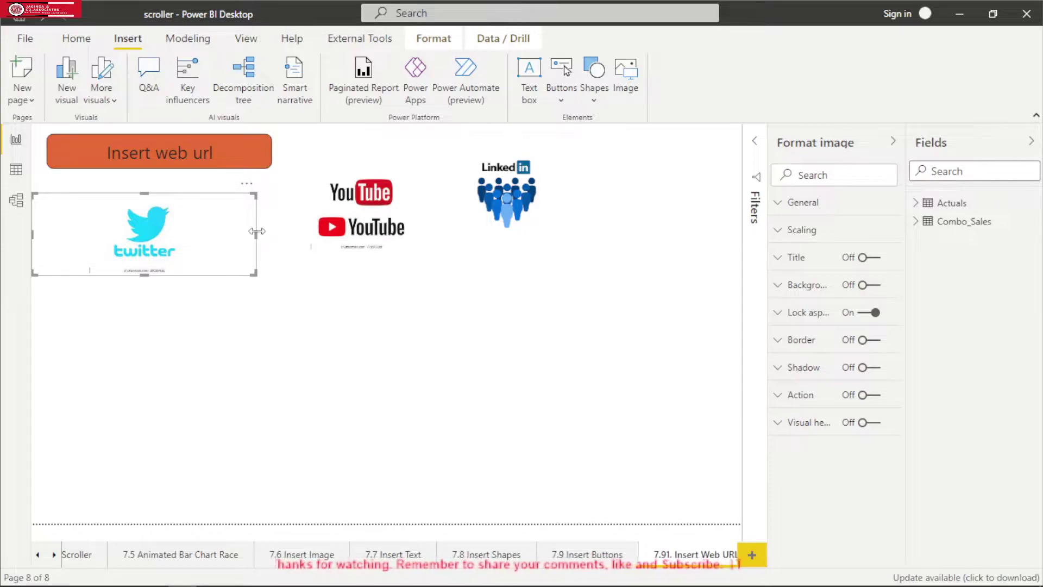
left_click_drag(215, 233, 248, 227)
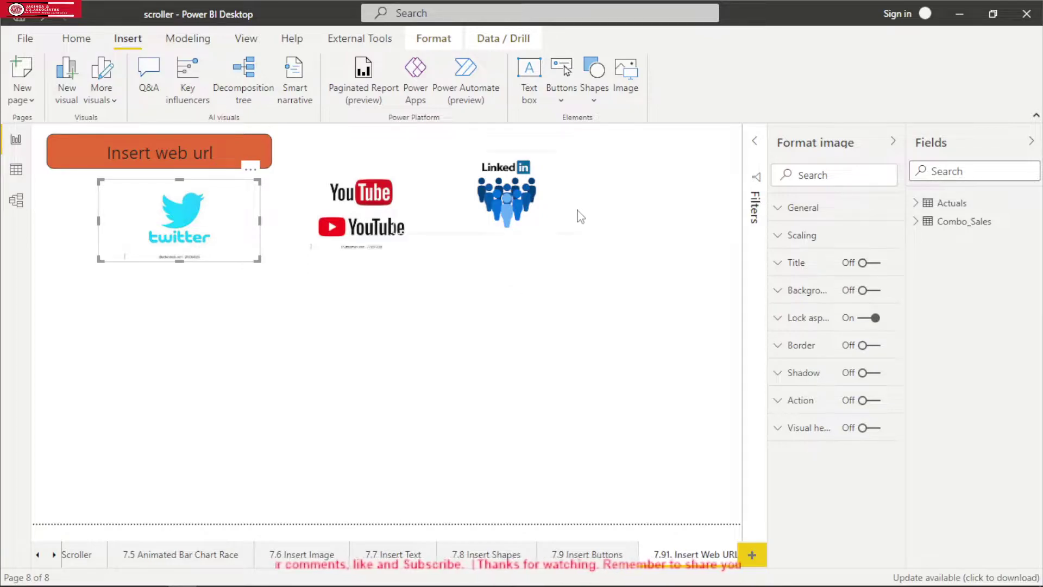
left_click_drag(615, 238, 631, 235)
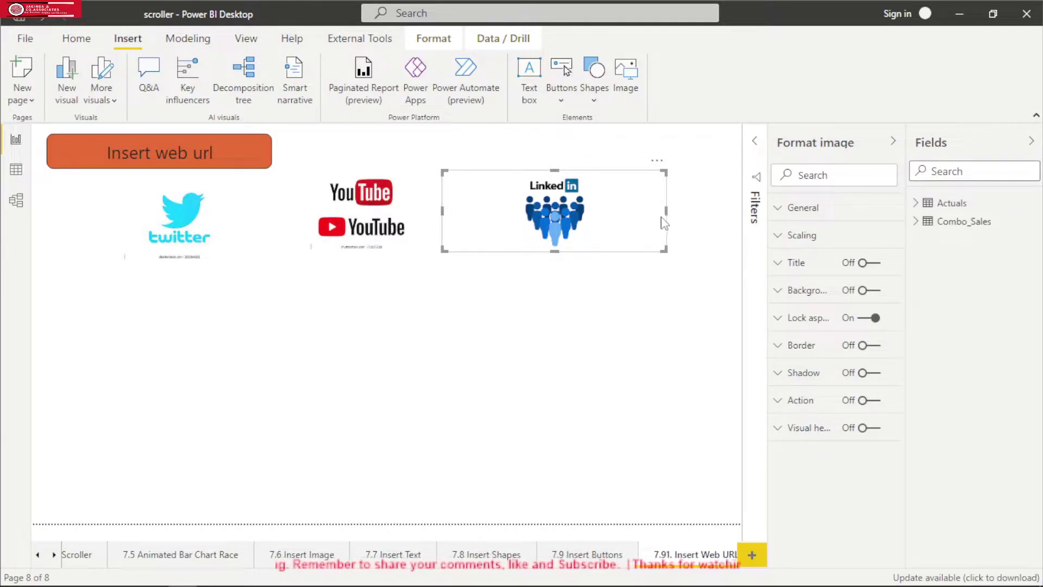
left_click_drag(667, 208, 598, 217)
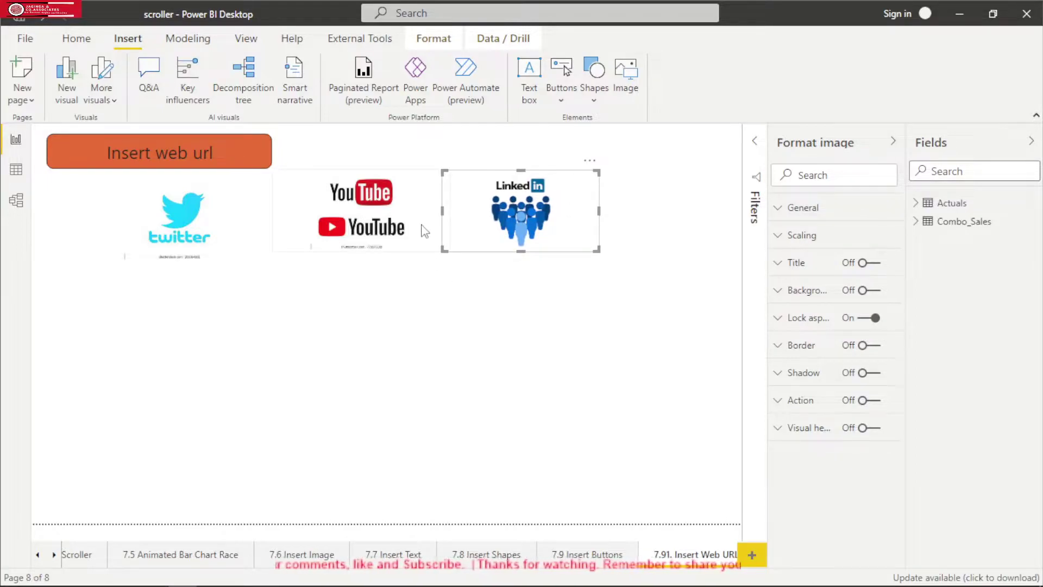
left_click(447, 220)
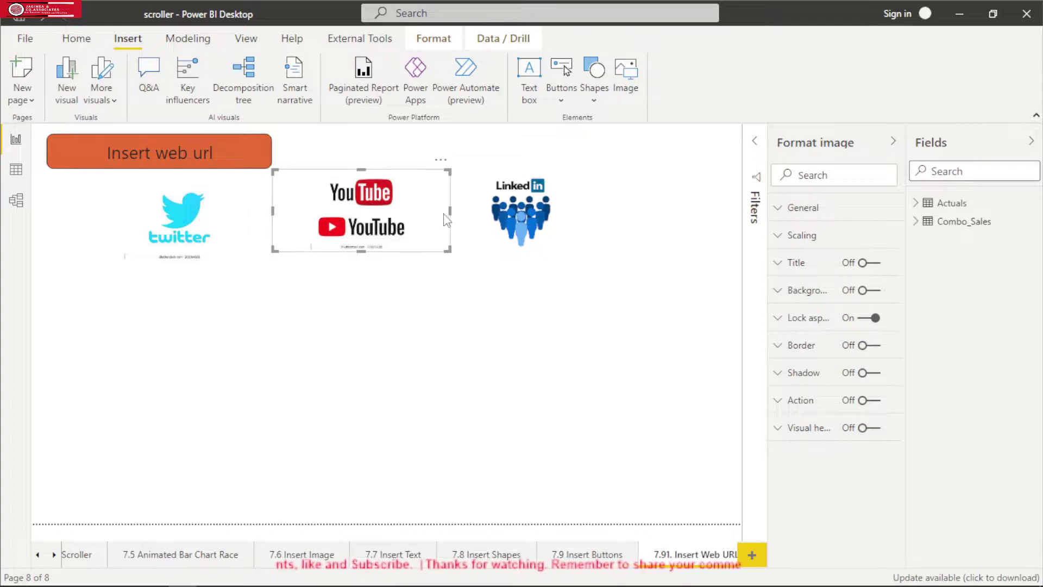
left_click_drag(450, 211, 430, 215)
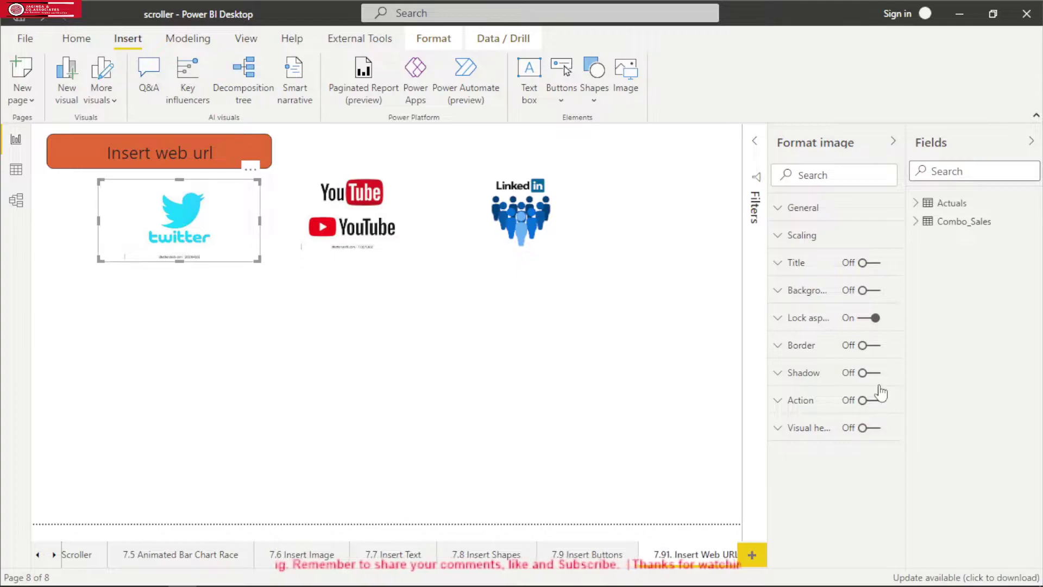
- Turn on the title for the Twitter image and open its title text for editing
left_click(778, 237)
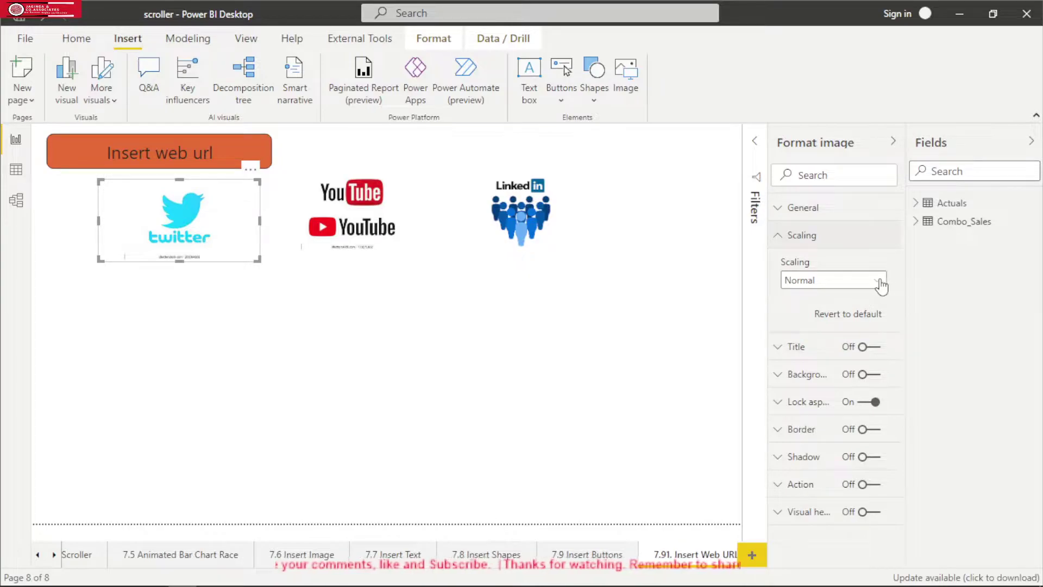
left_click(779, 237)
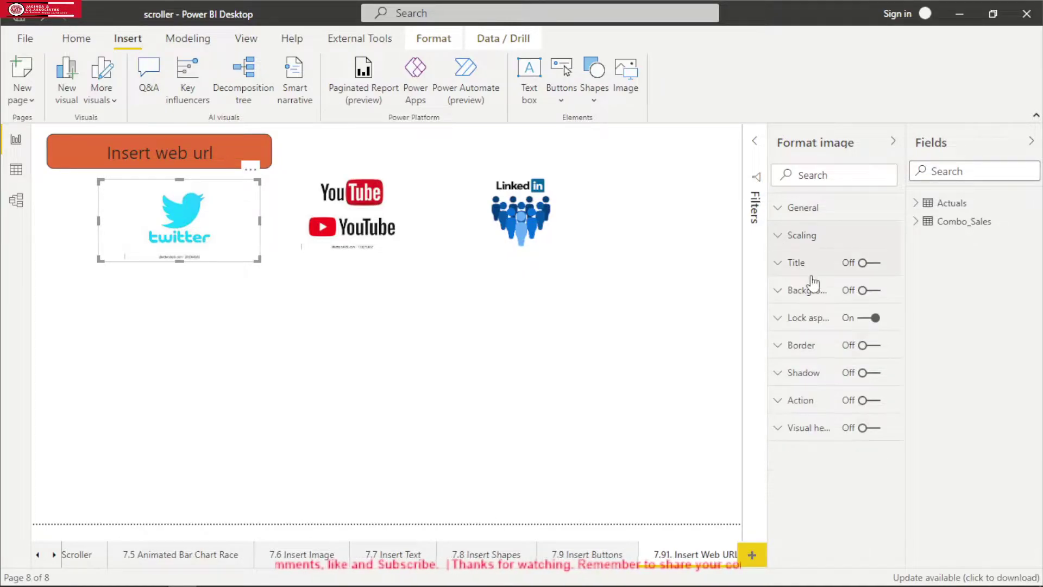
left_click(876, 266)
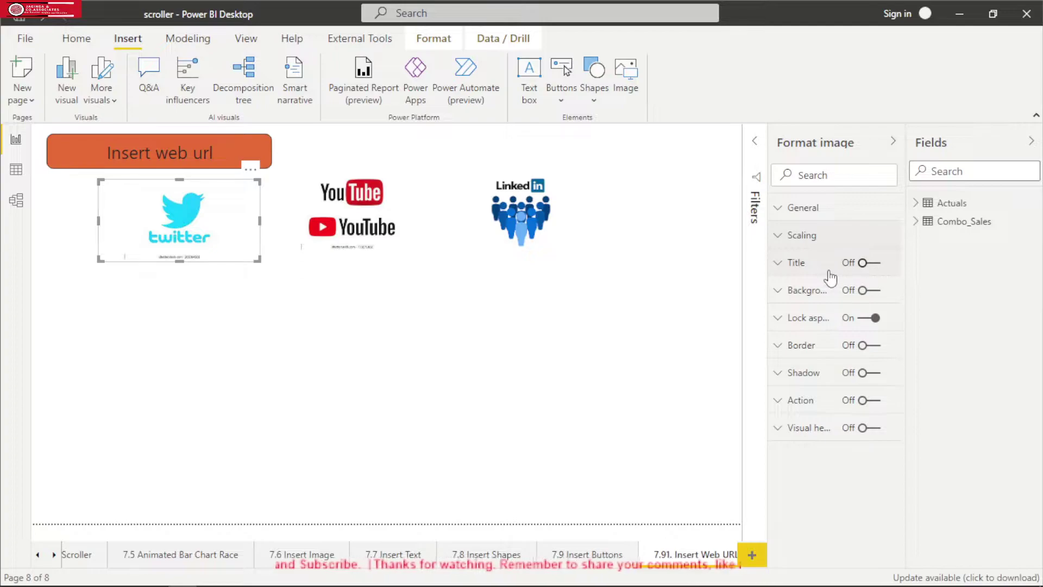
left_click(781, 266)
left_click(813, 315)
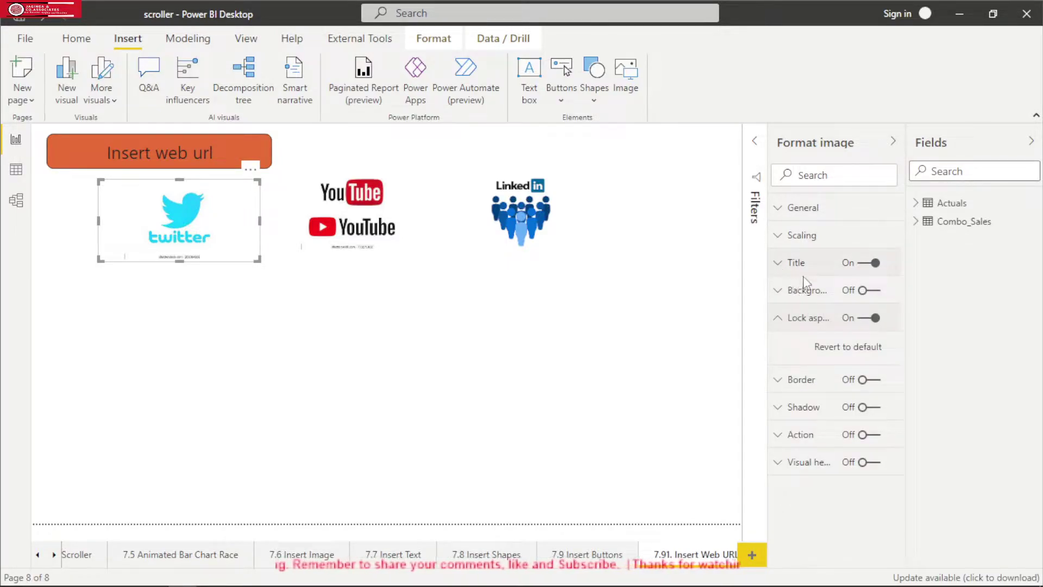
left_click(804, 272)
left_click(812, 307)
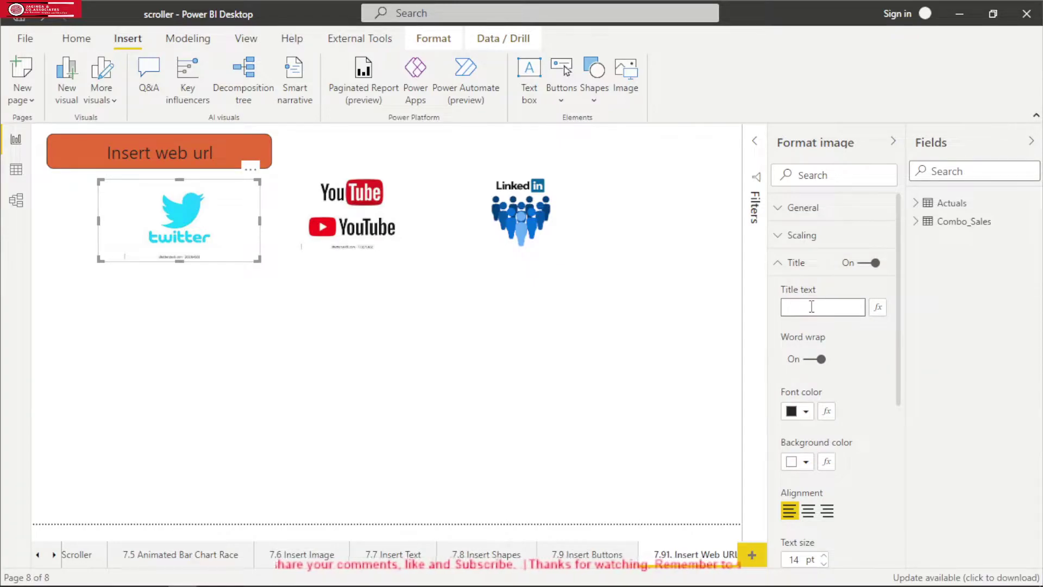
- Try the title text "Tweeter" on the Twitter image and clear it again
type("Tw")
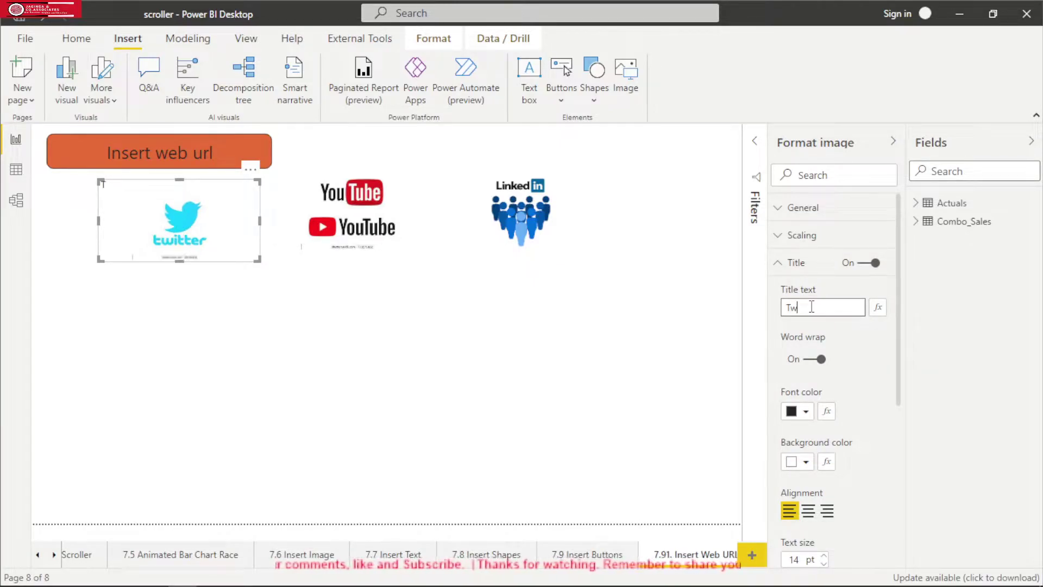
type("eeter")
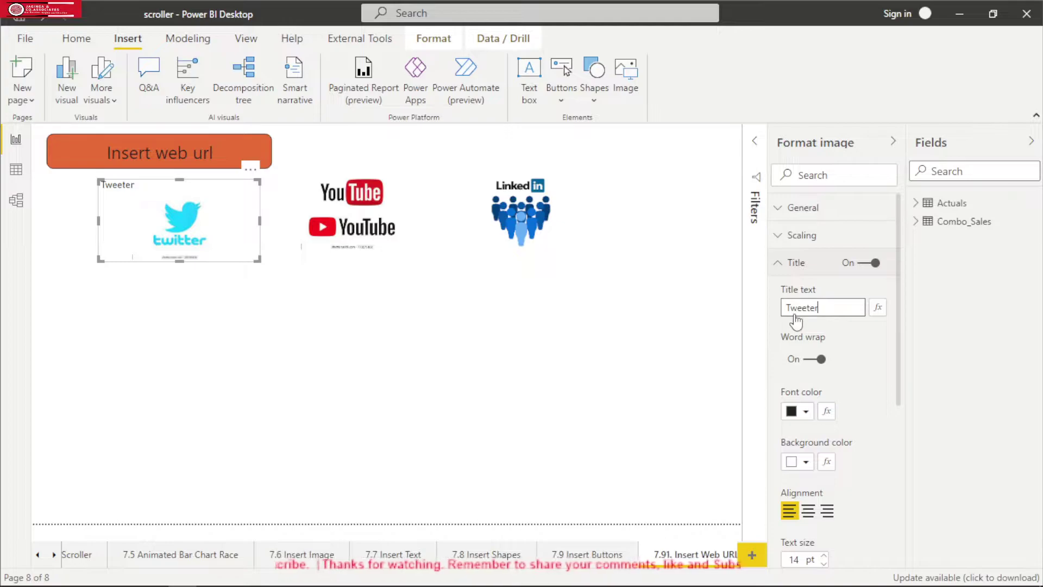
left_click(779, 266)
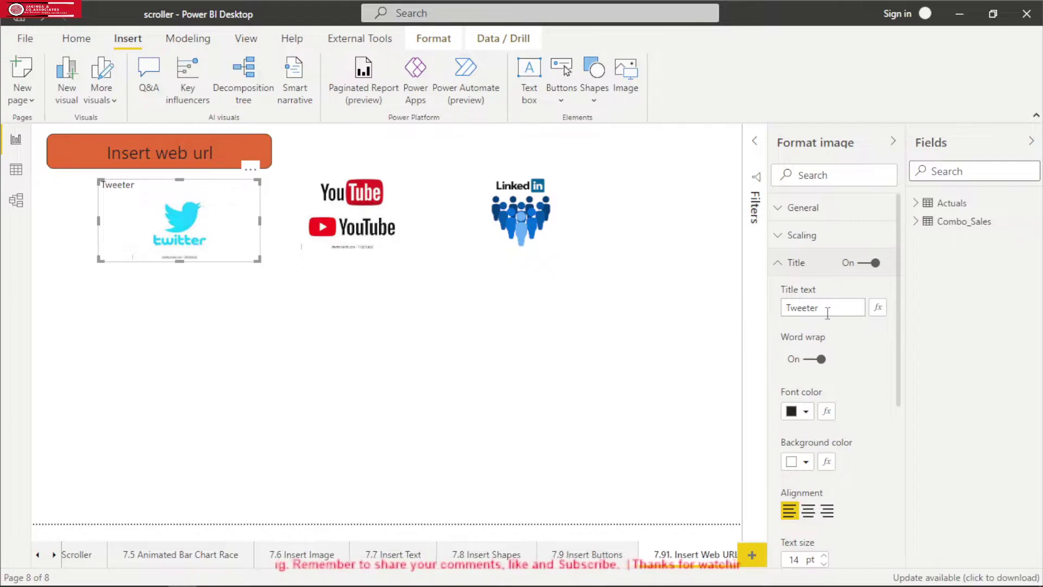
left_click(823, 307)
key("BackSpace")
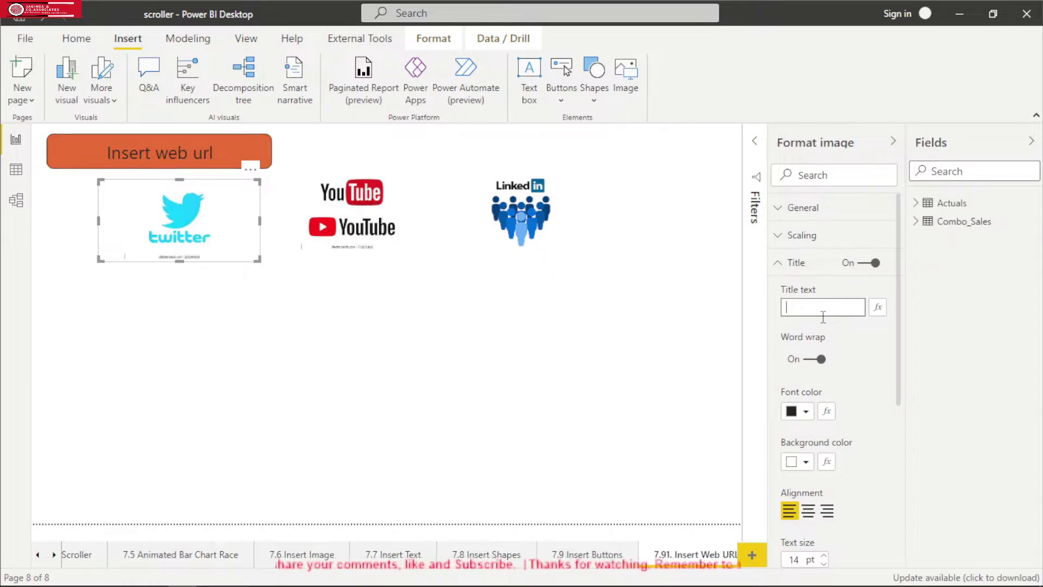
left_click(786, 274)
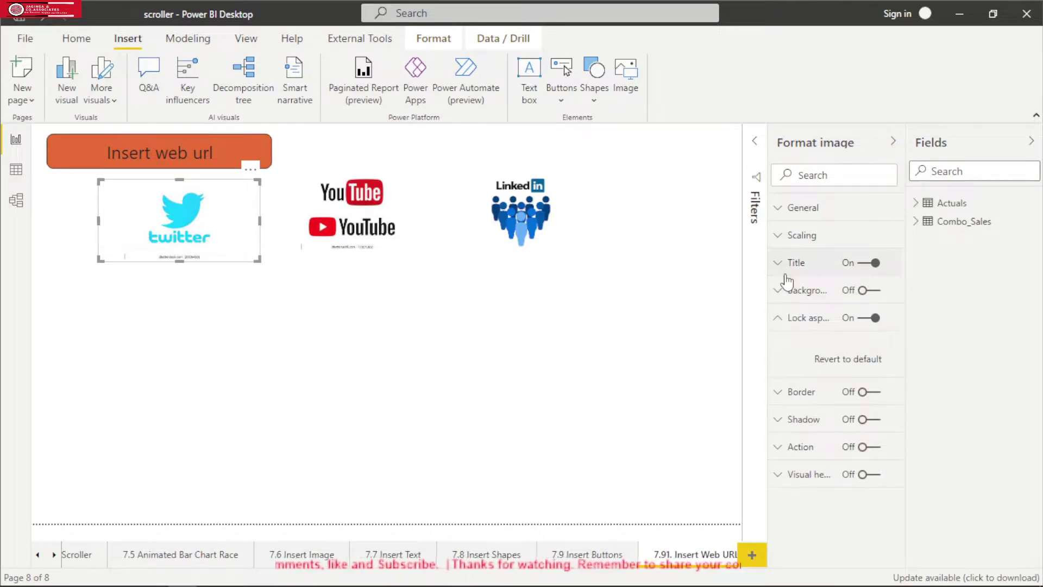
- Turn on the border for the Twitter image and open its border color choices
left_click(780, 324)
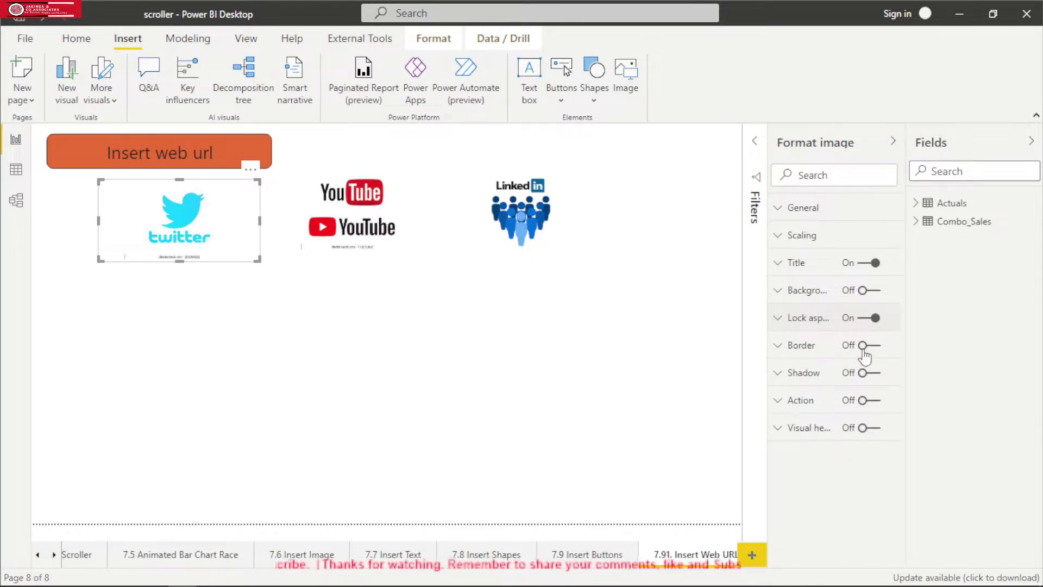
key("space")
left_click(784, 352)
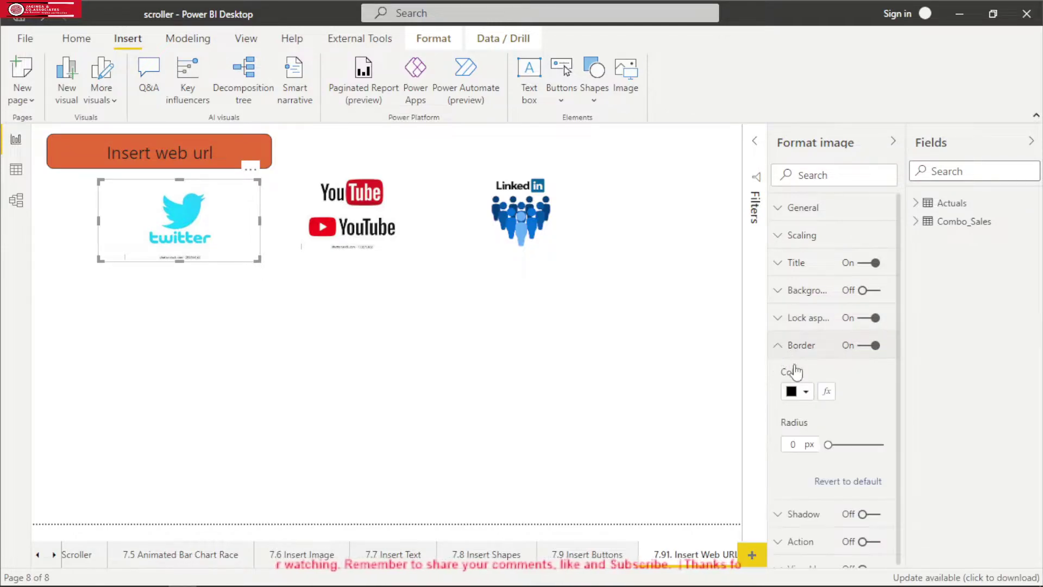
left_click(807, 393)
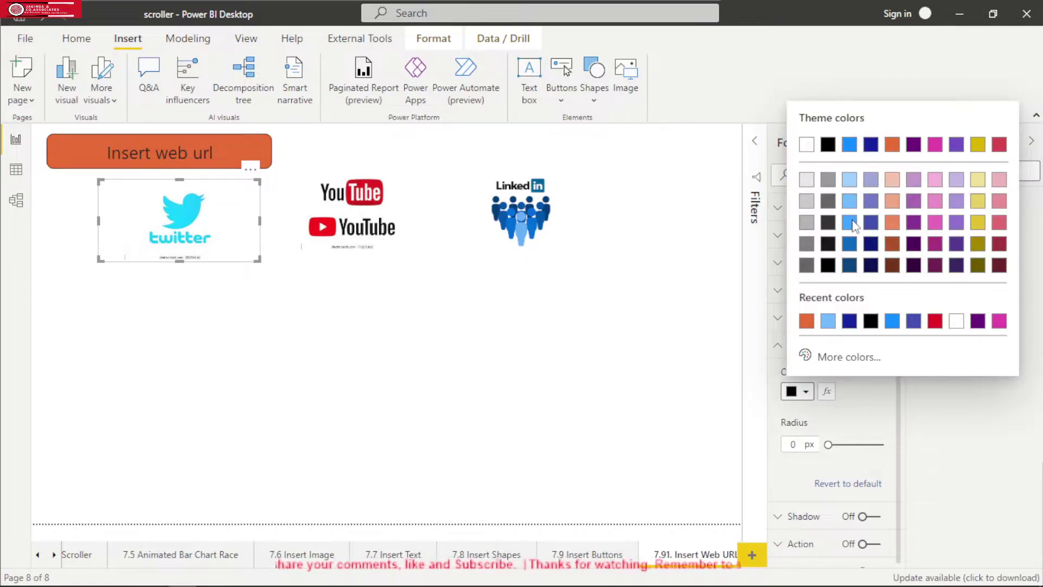
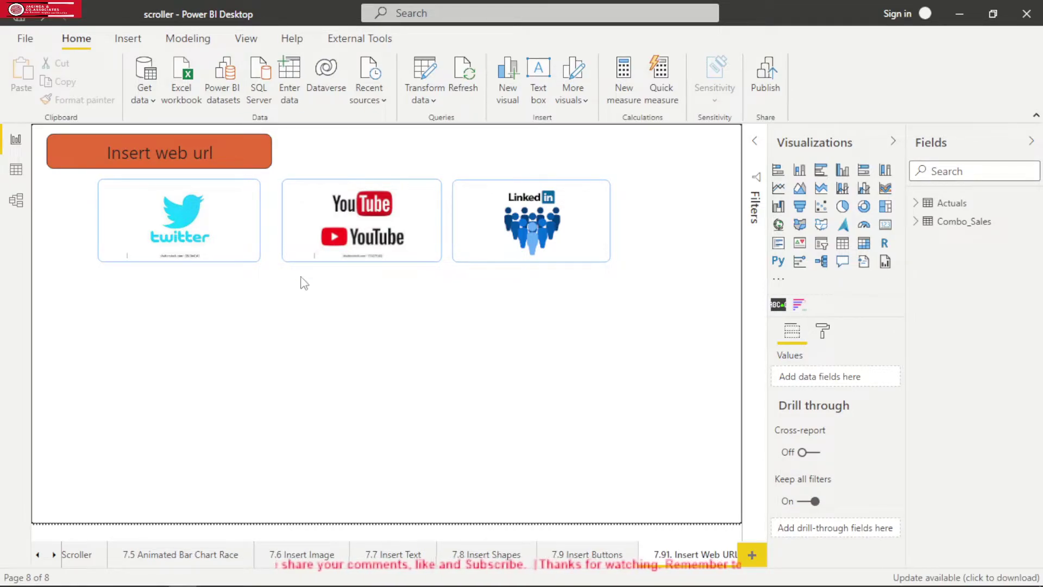
- Widen the Twitter image slightly towards the YouTube image
left_click(262, 227)
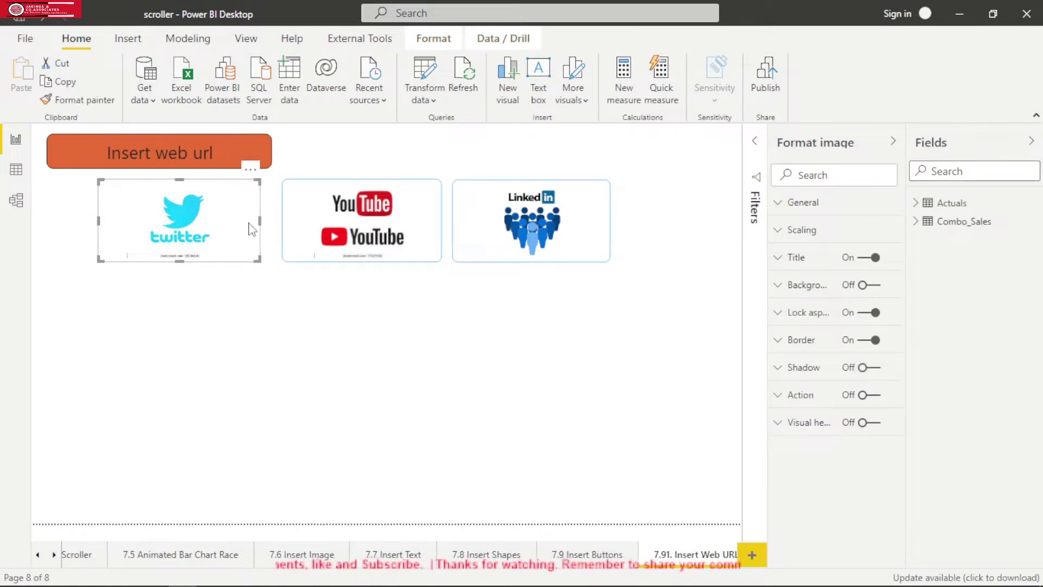
left_click_drag(260, 225, 270, 227)
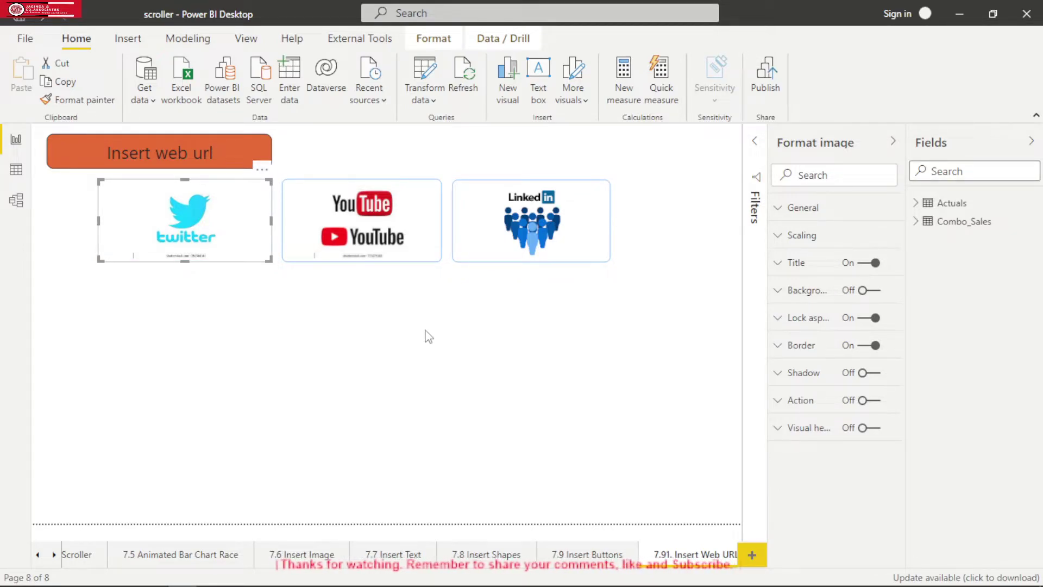
- Turn on the action for the YouTube image and set its type to Web URL
left_click(430, 224)
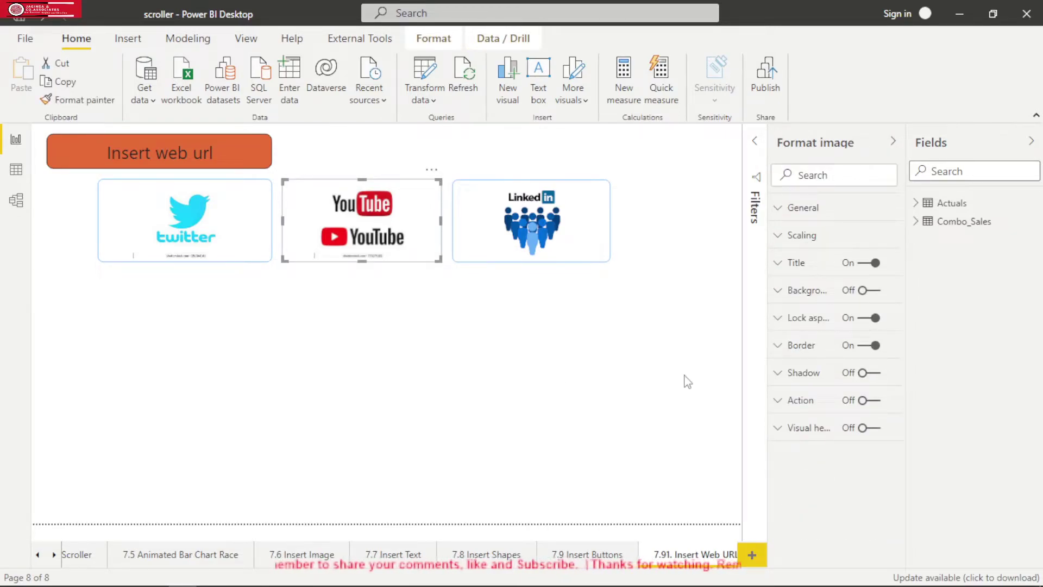
left_click(875, 401)
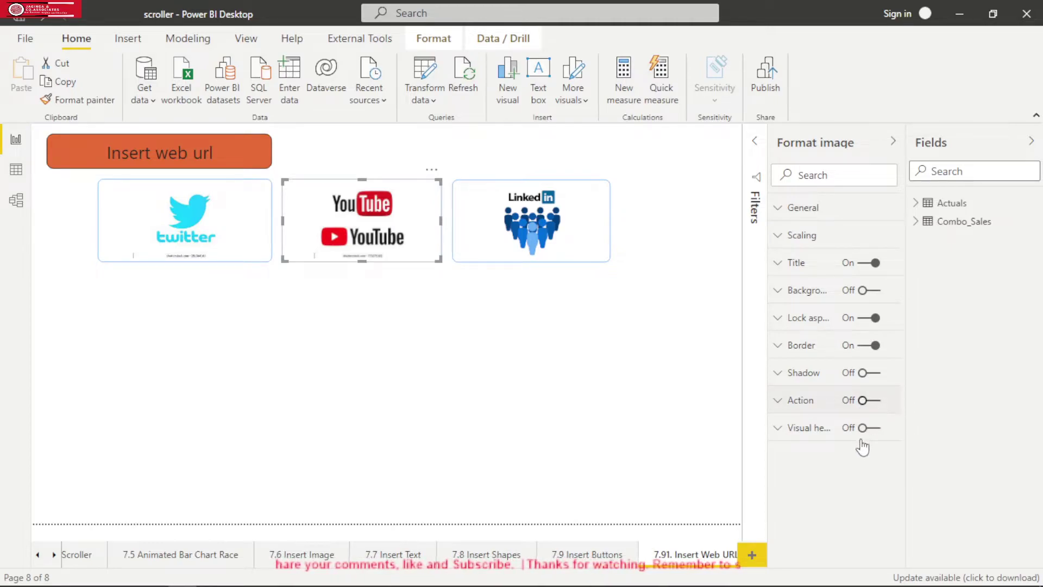
left_click(779, 402)
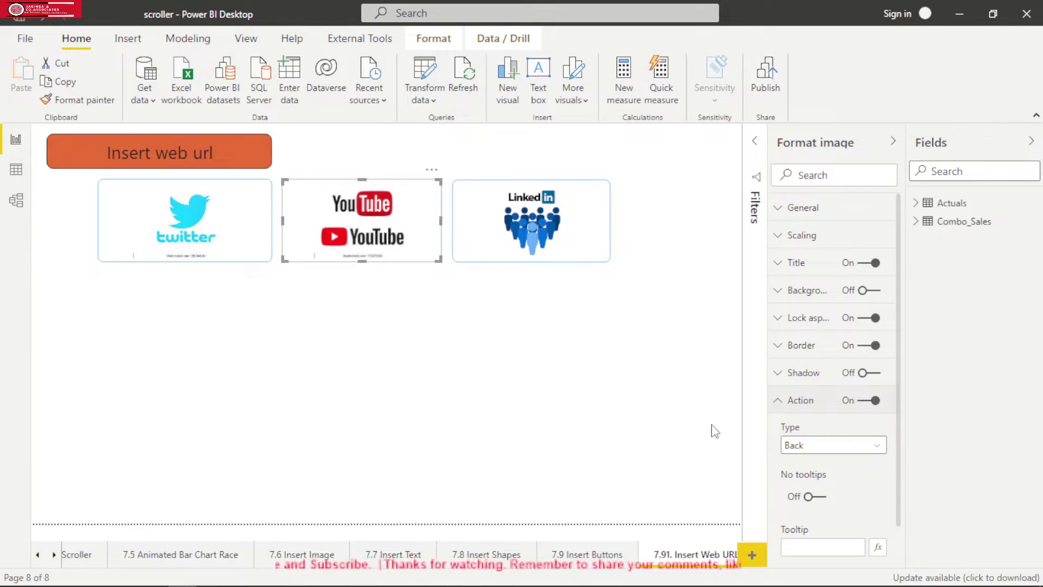
left_click(879, 447)
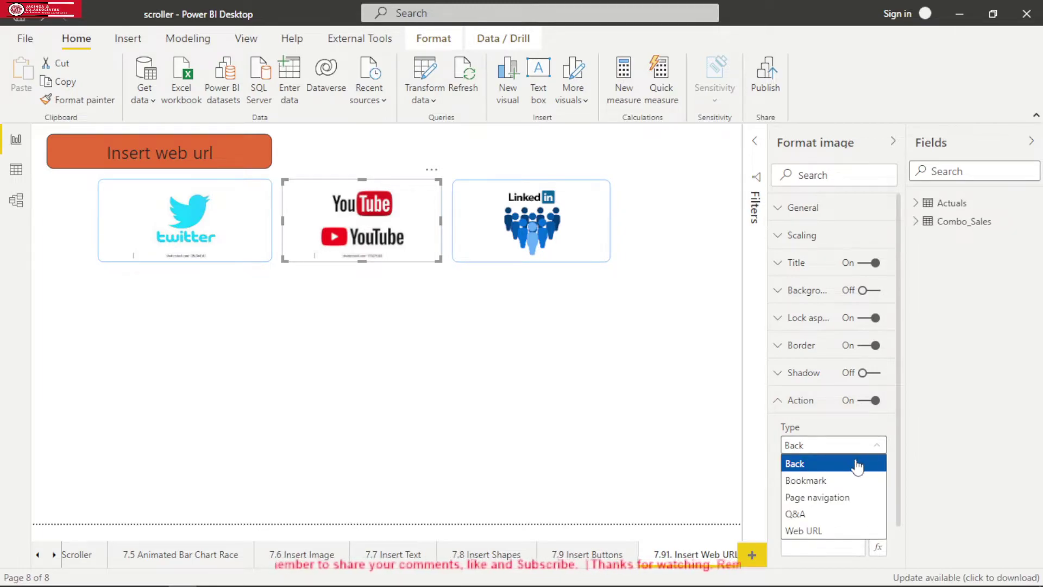
left_click(837, 529)
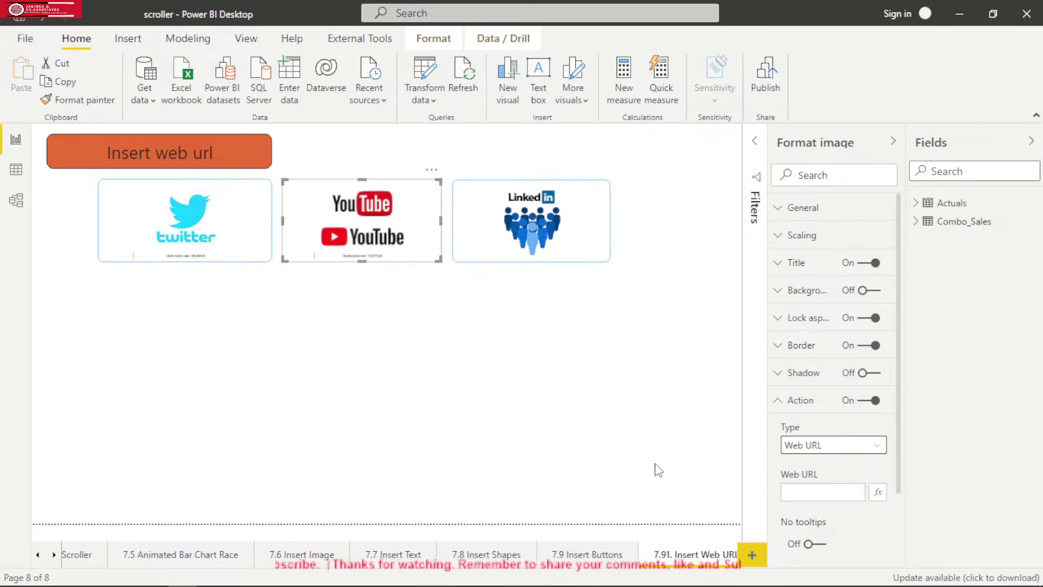
- Switch to the Word document and copy the YouTube channel link under "Jaginga& CO. Associates"
left_click(802, 493)
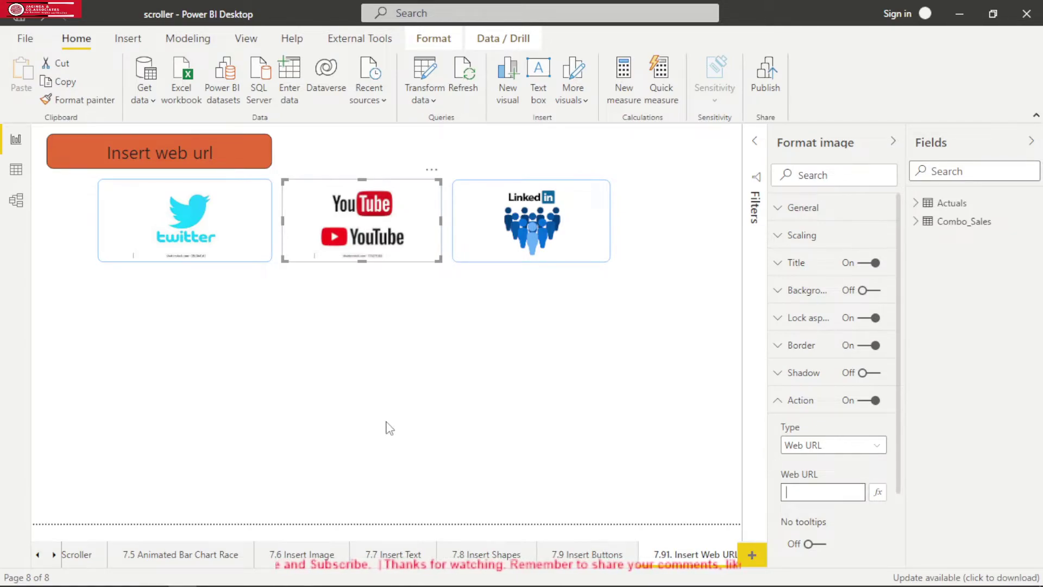
mouse_move(331, 580)
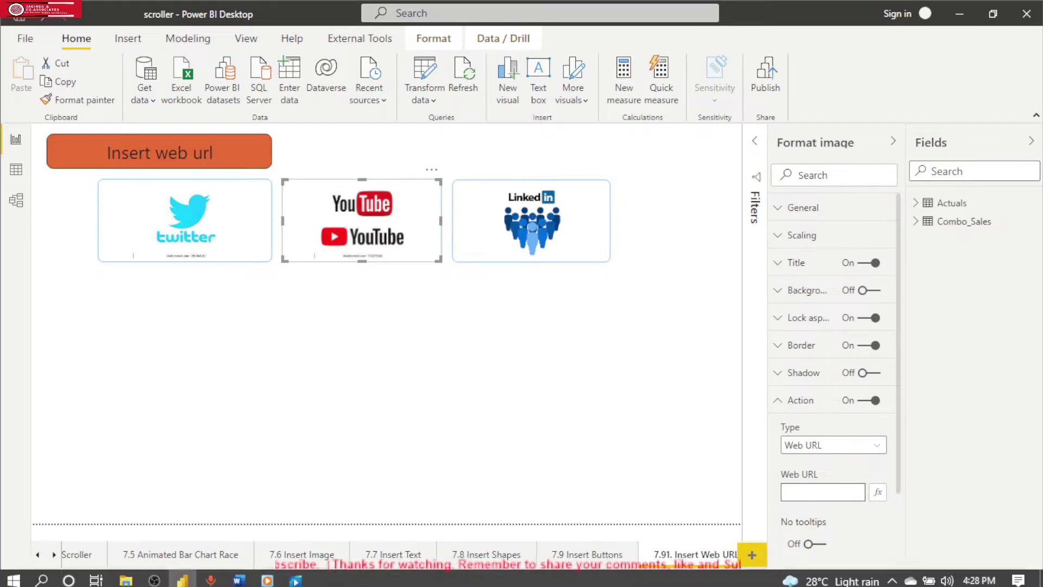
left_click(239, 576)
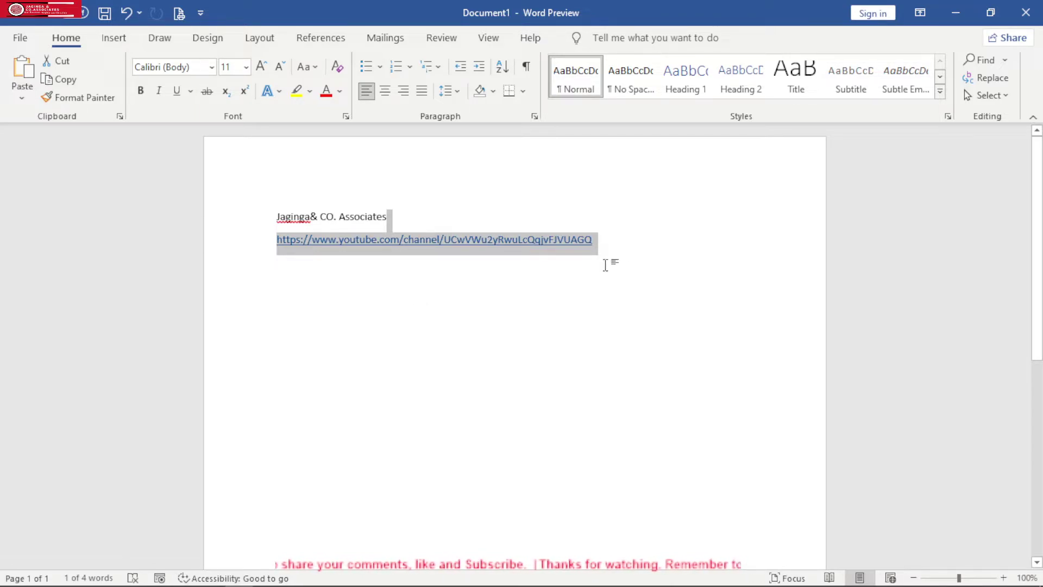
left_click(598, 269)
left_click_drag(275, 238, 603, 237)
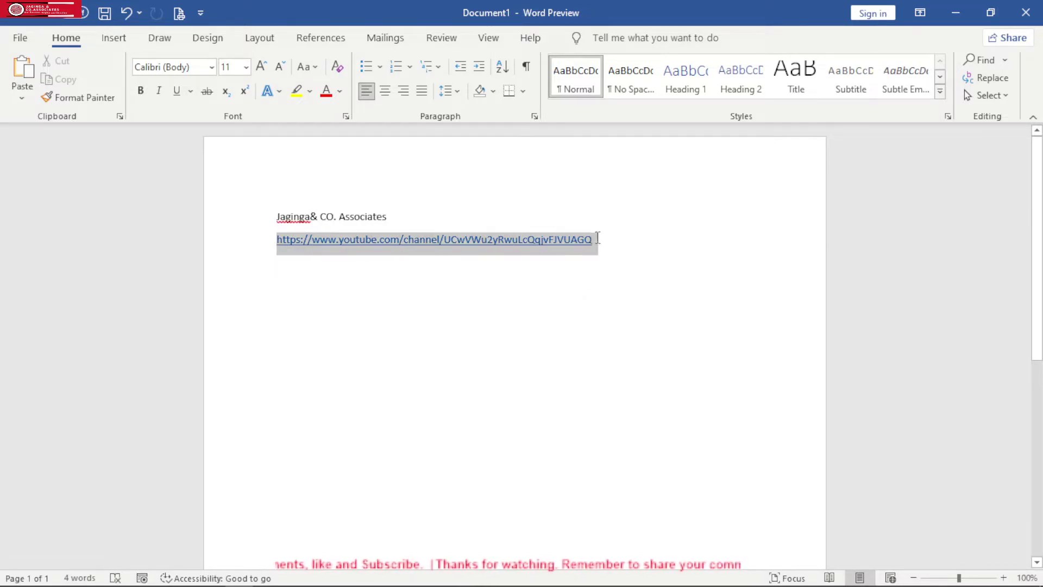
right_click(582, 241)
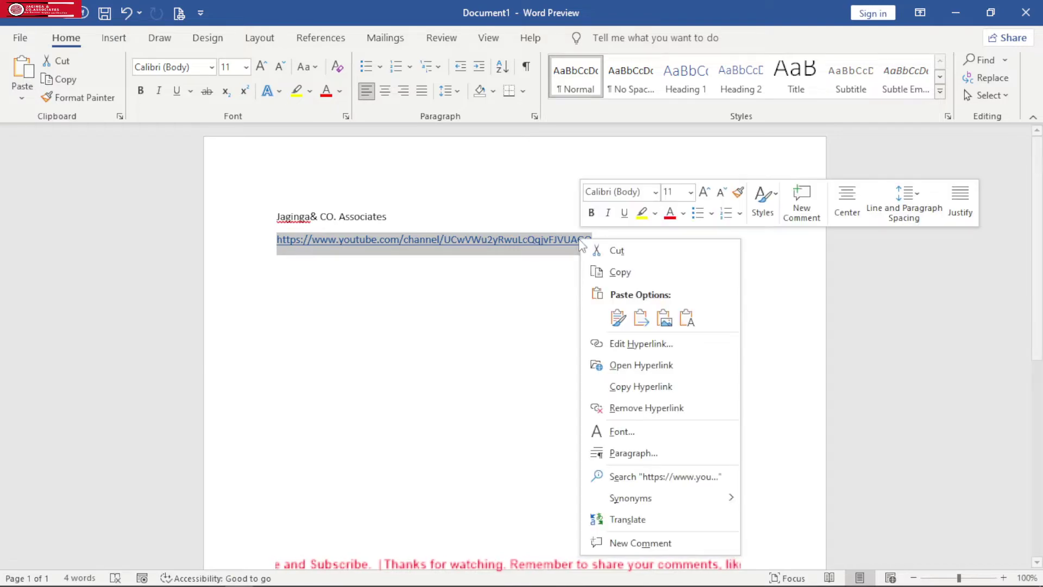
left_click(620, 272)
- Return to Power BI and paste the copied channel link as the YouTube image's web URL
mouse_move(217, 583)
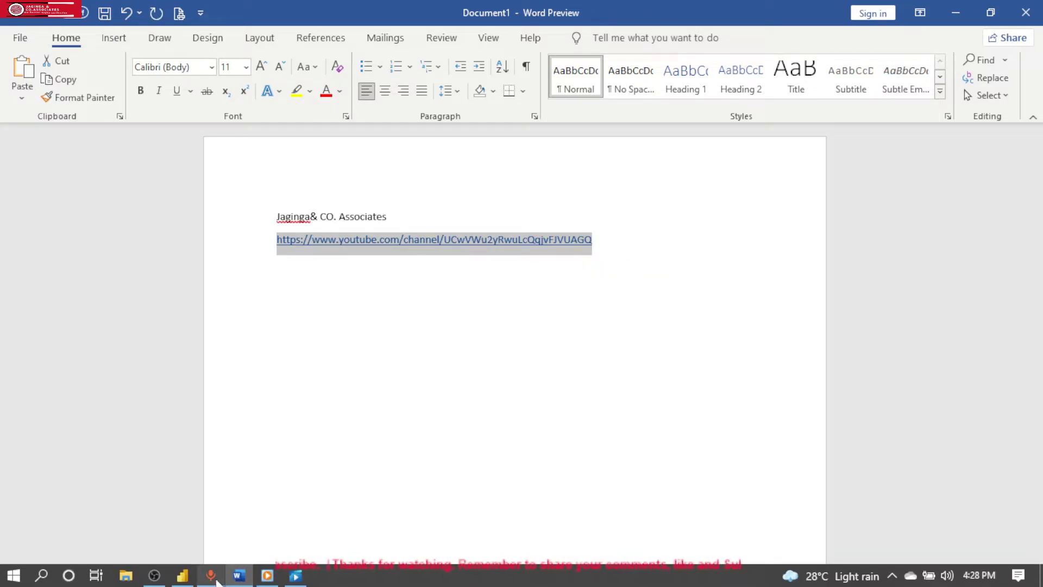
left_click(182, 575)
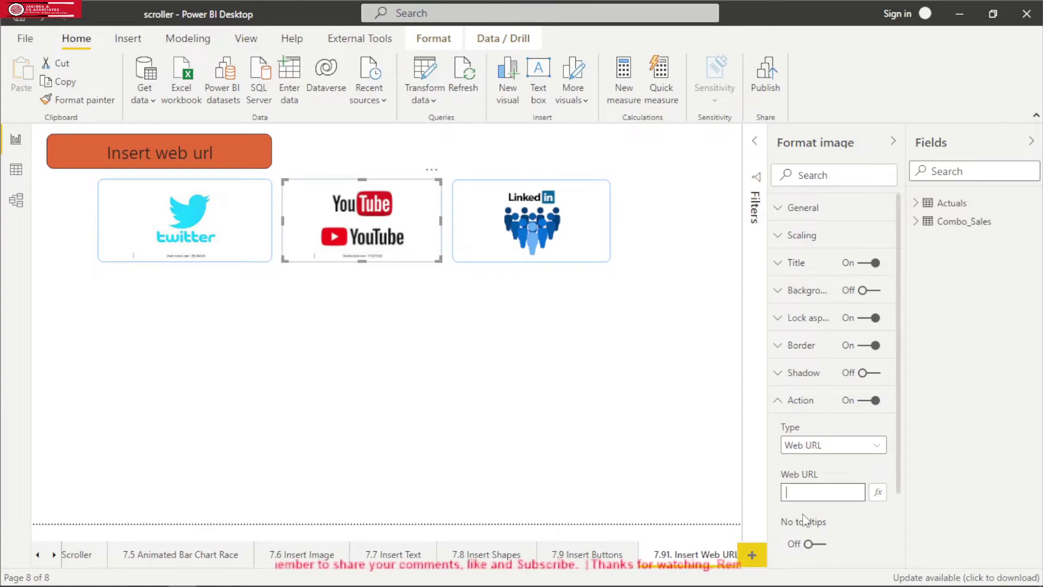
key("ctrl+v")
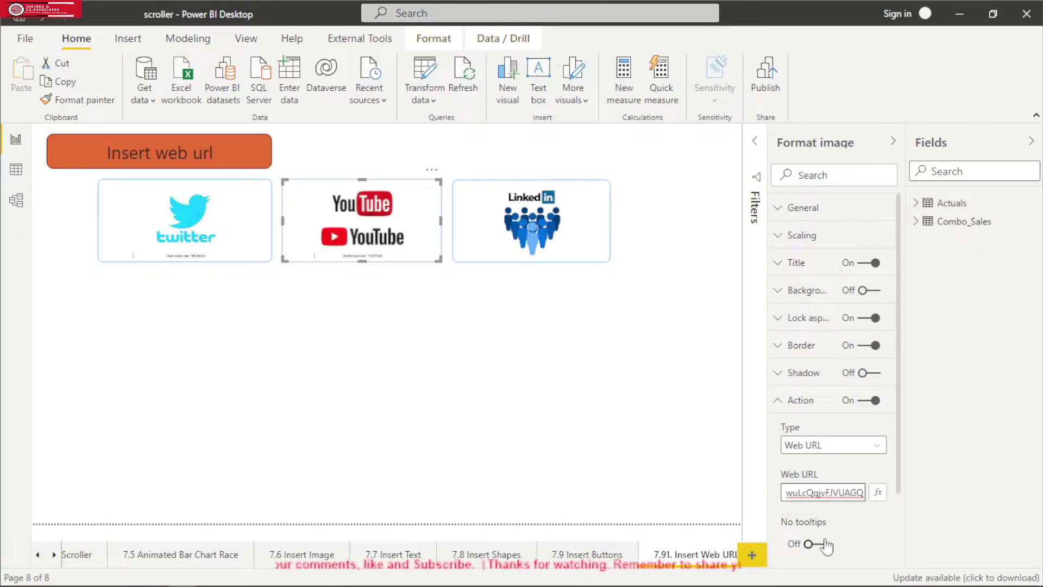
- Set the YouTube image's action tooltip to "Click on this image for the youtube channel" and collapse the action settings
left_click_drag(899, 486, 897, 526)
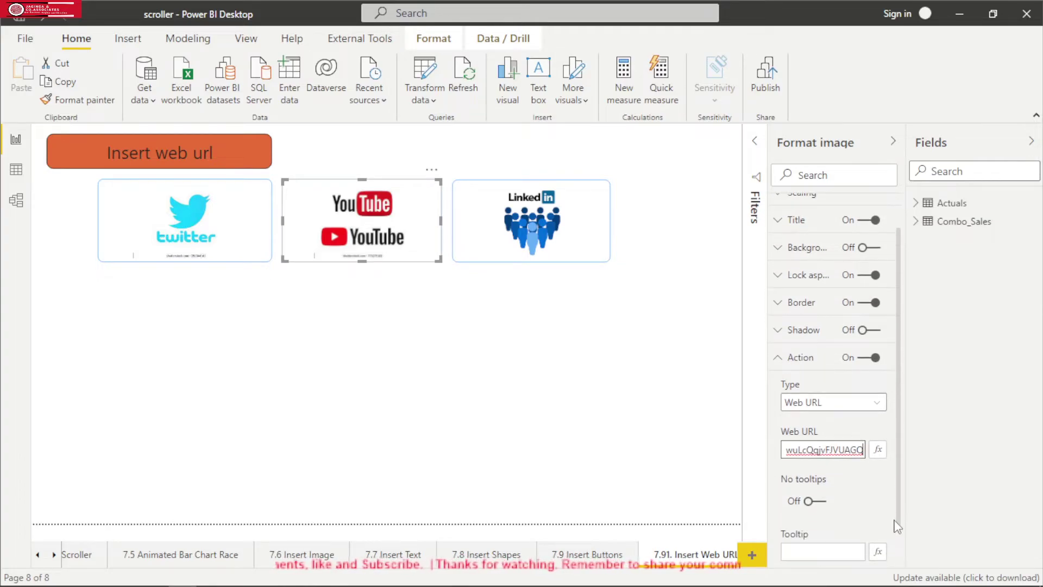
left_click(803, 543)
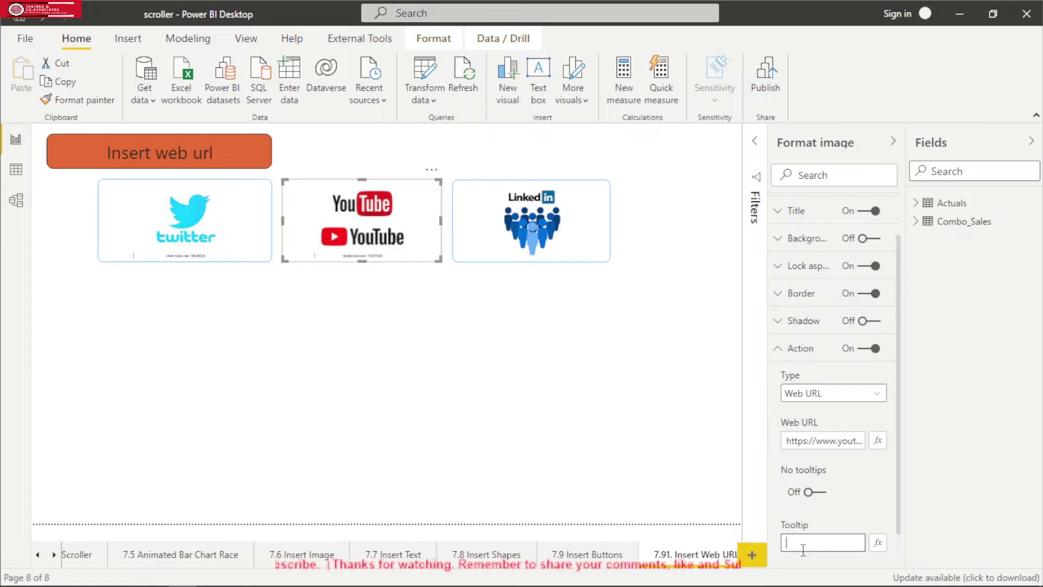
type("Click on thi")
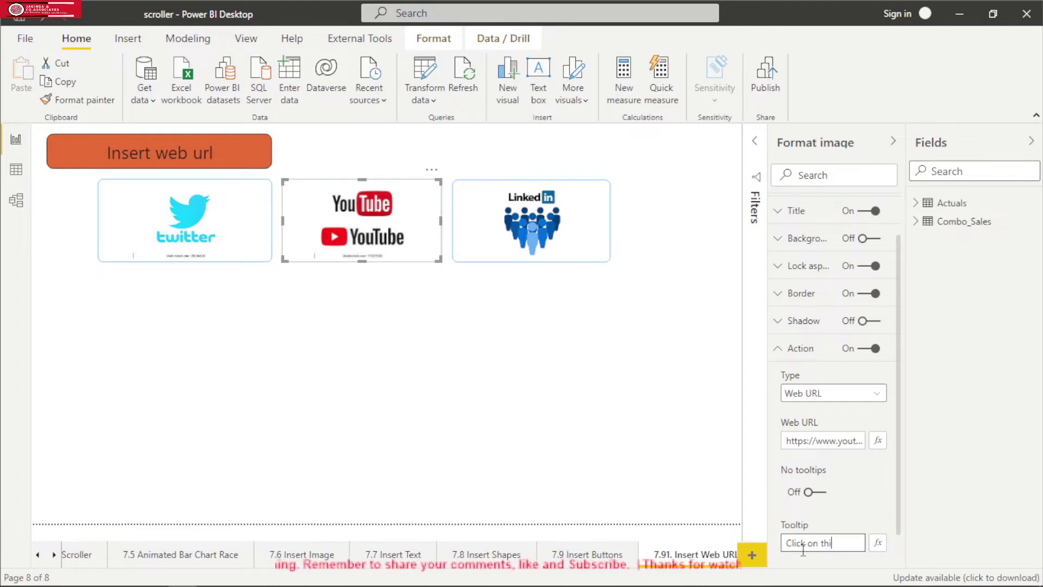
type("s ")
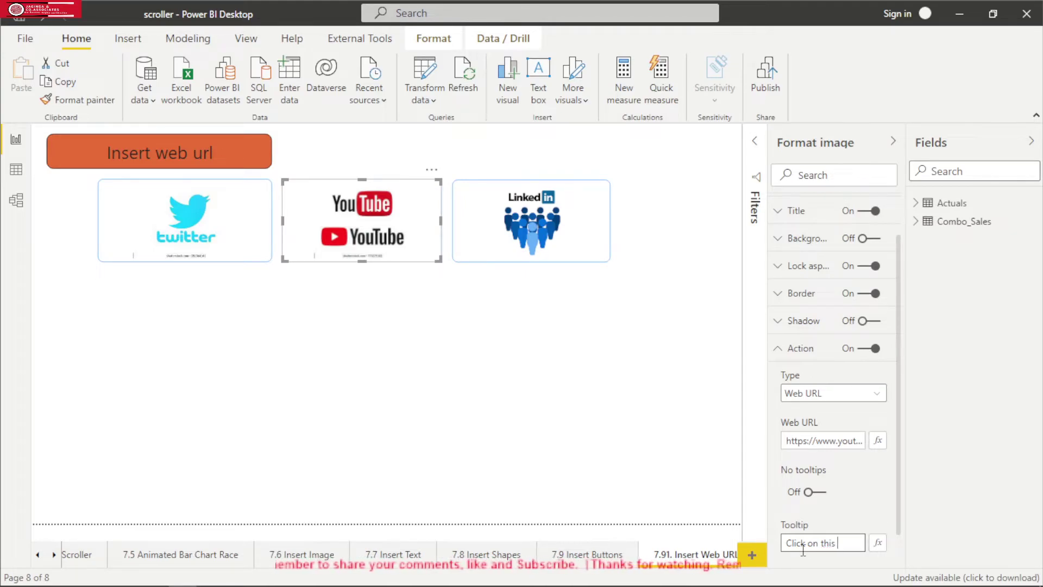
type("im")
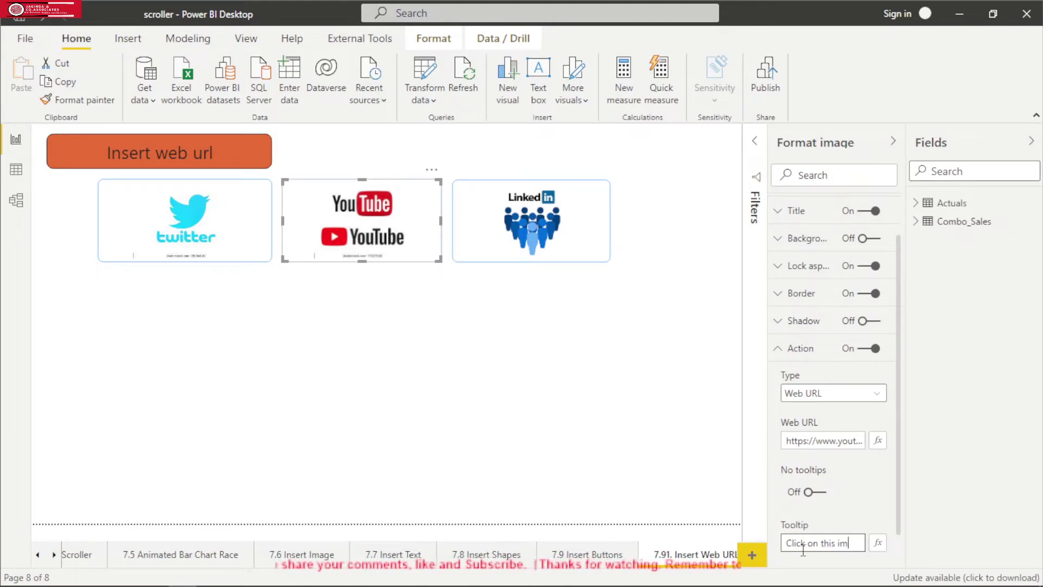
type("age")
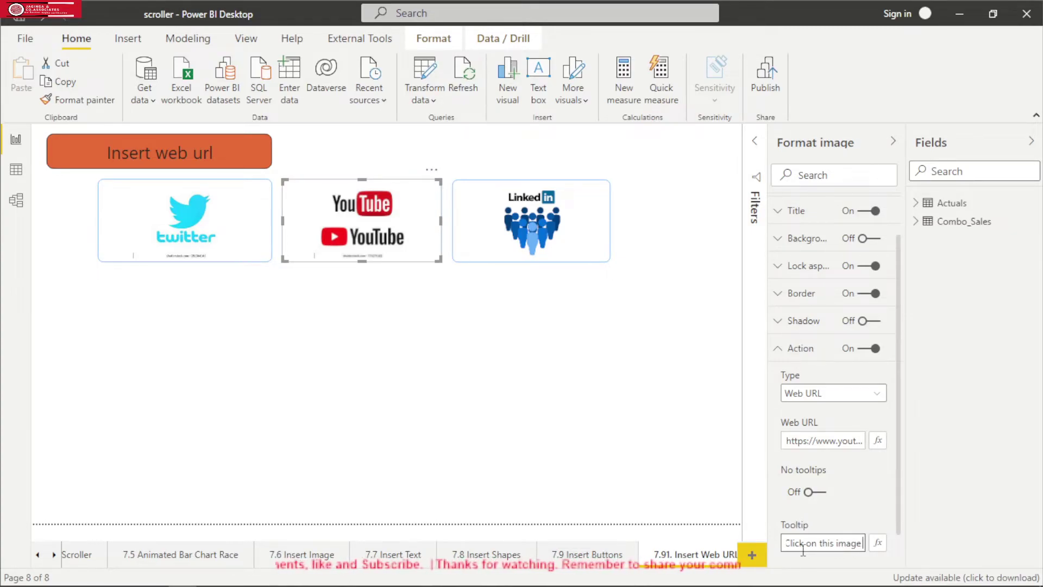
type(" for the")
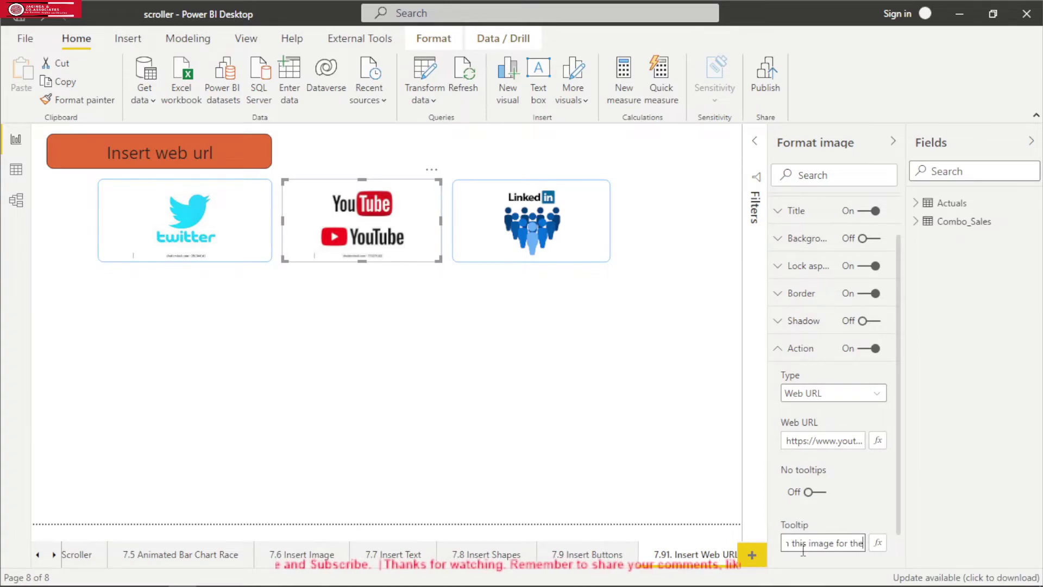
type(" you")
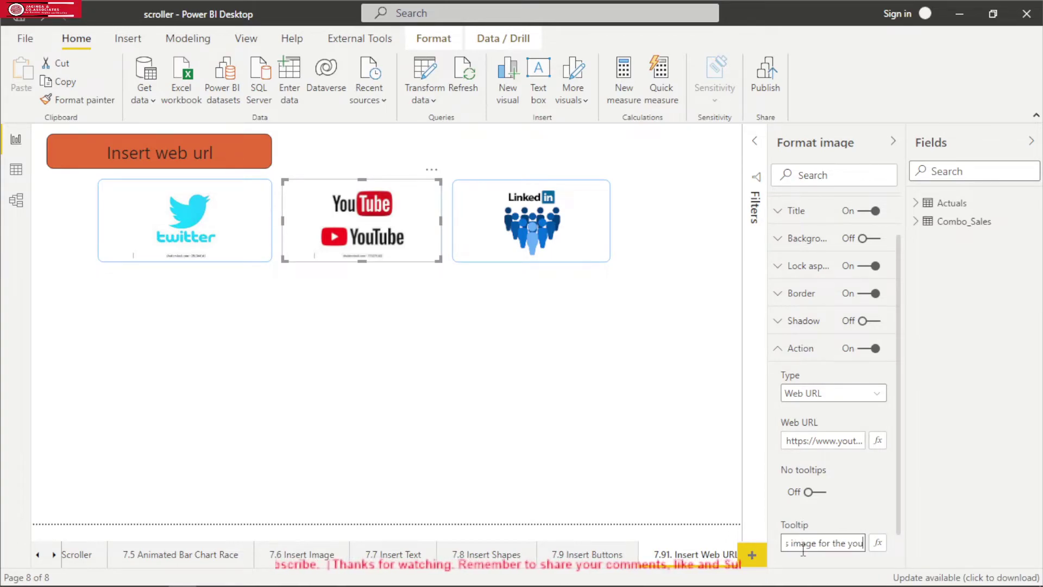
type("tube c")
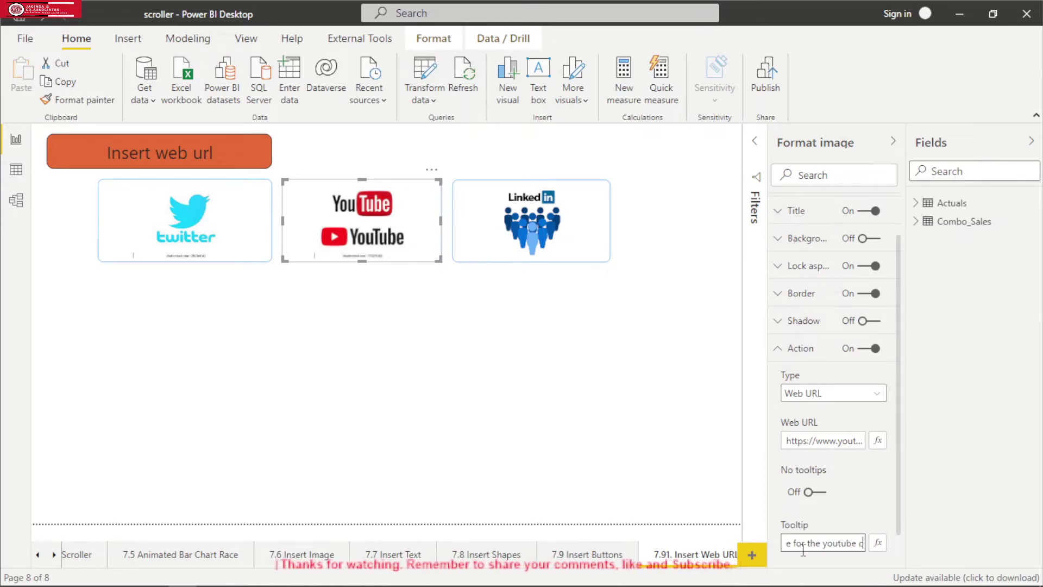
type("harnne")
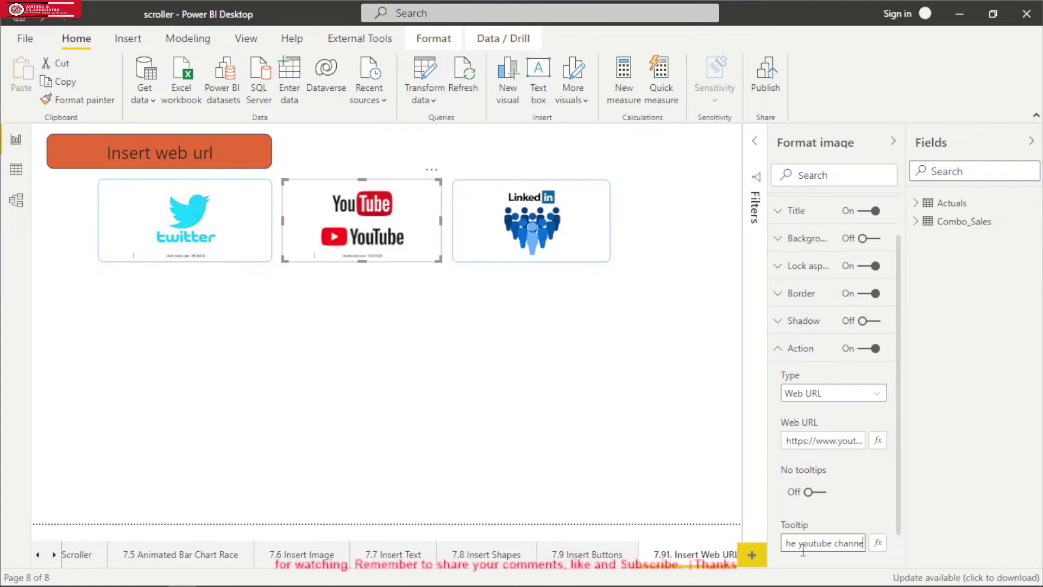
type("l")
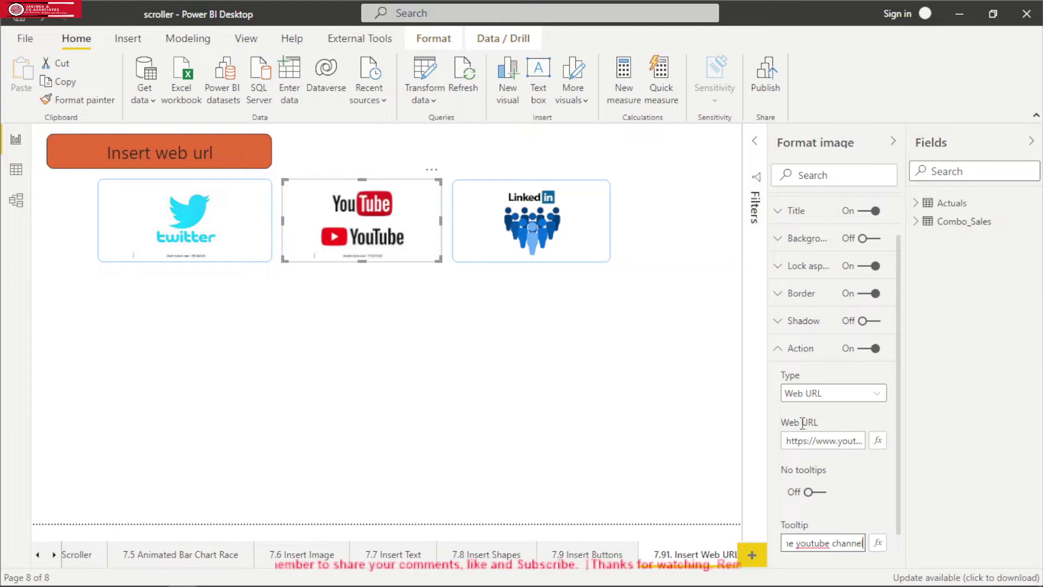
left_click(778, 349)
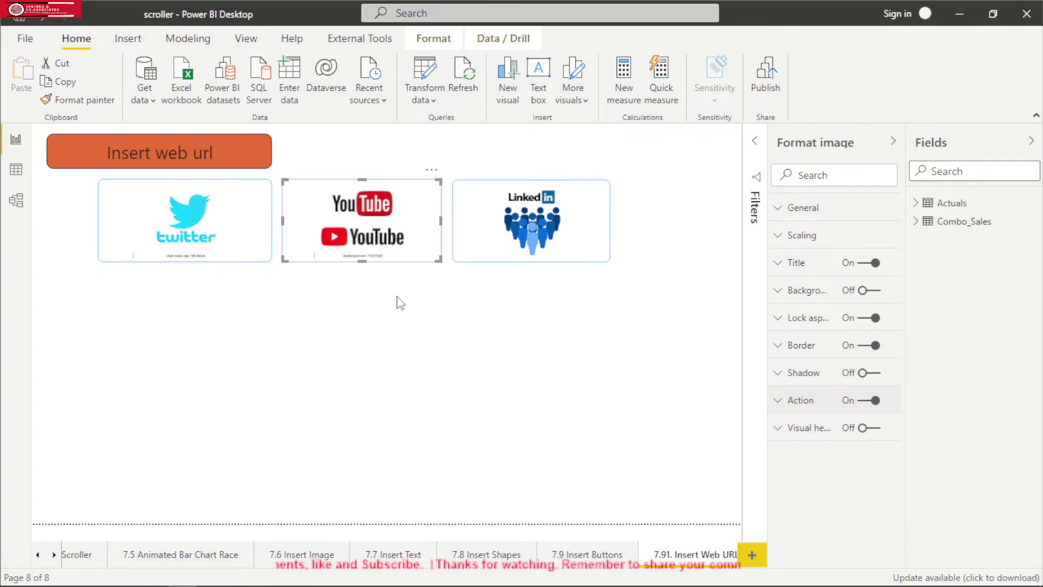
- Test the YouTube image's link by opening the channel page in the browser, and switch back to Power BI
mouse_move(414, 222)
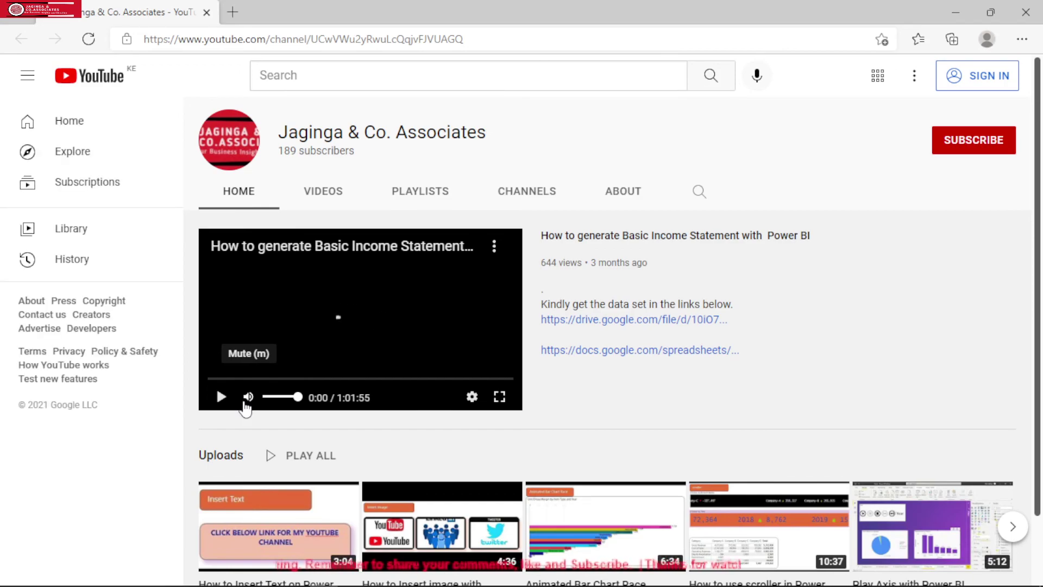
mouse_move(233, 583)
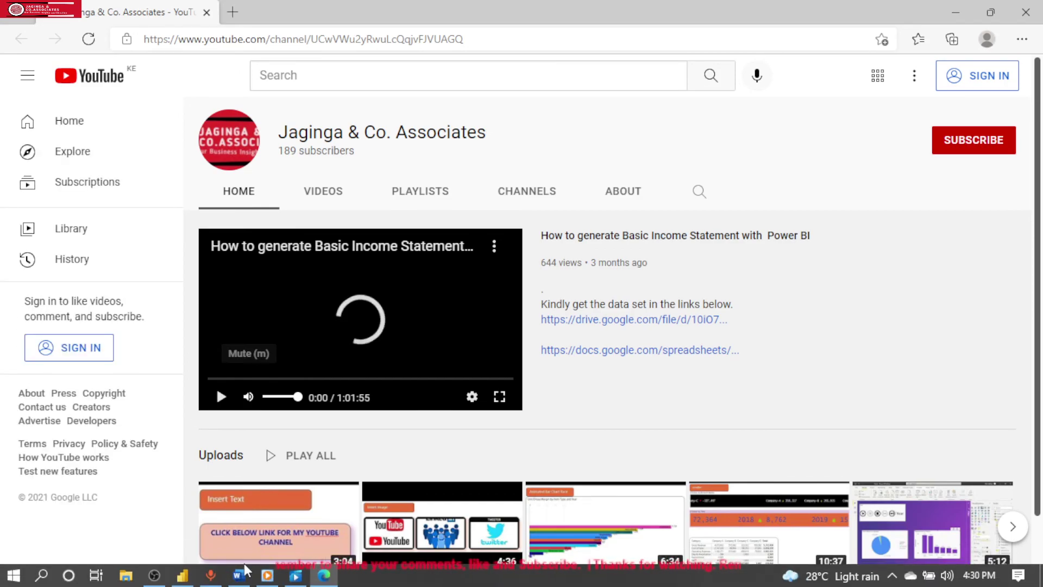
left_click(182, 575)
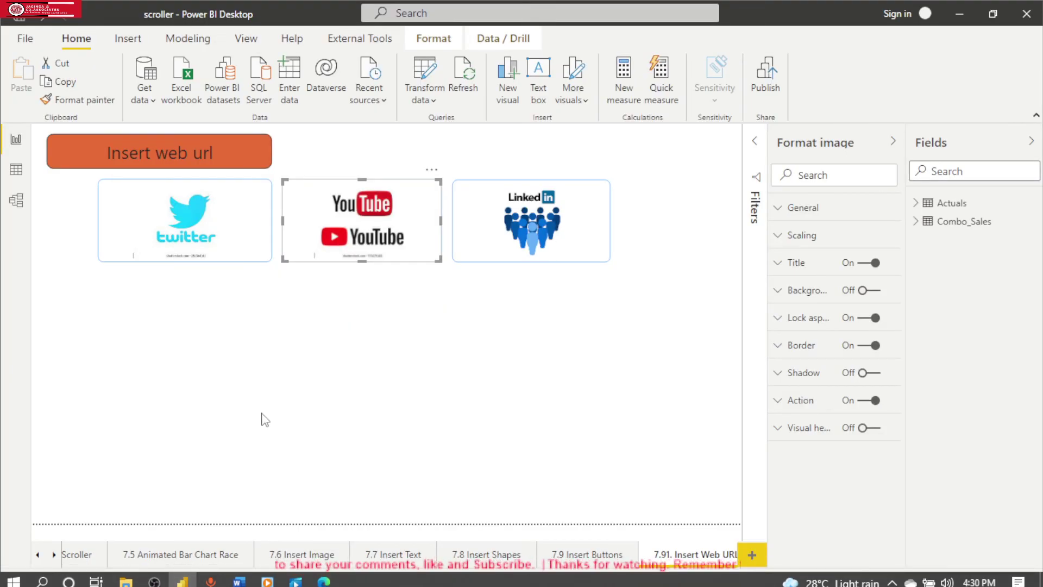